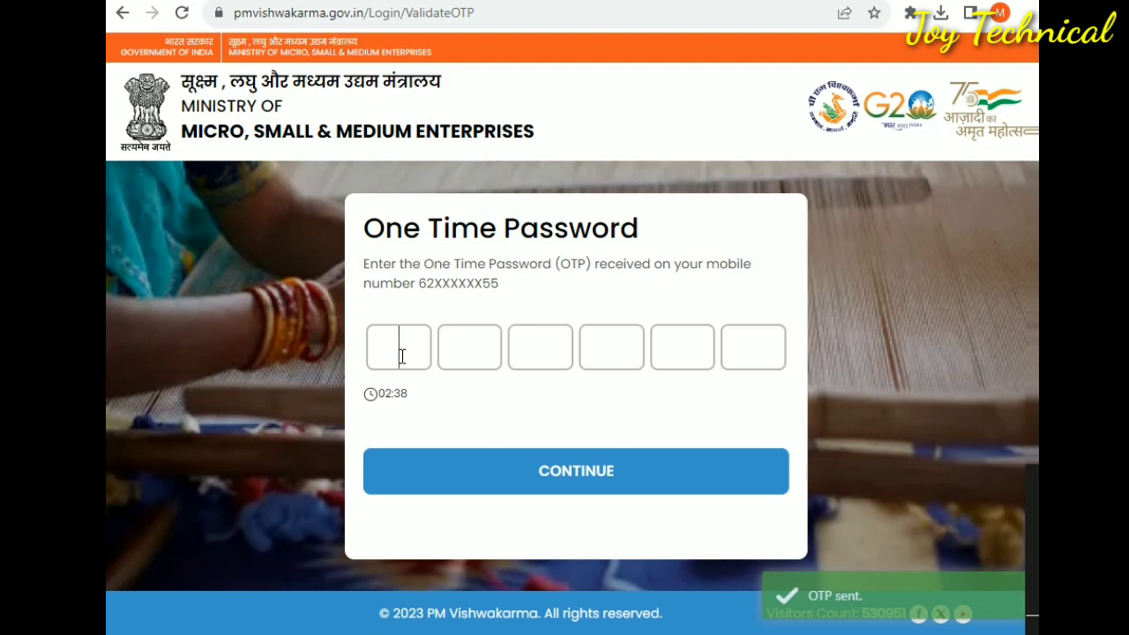
Enter the one-time password received on the mobile number and continue to the application form.
type("******")
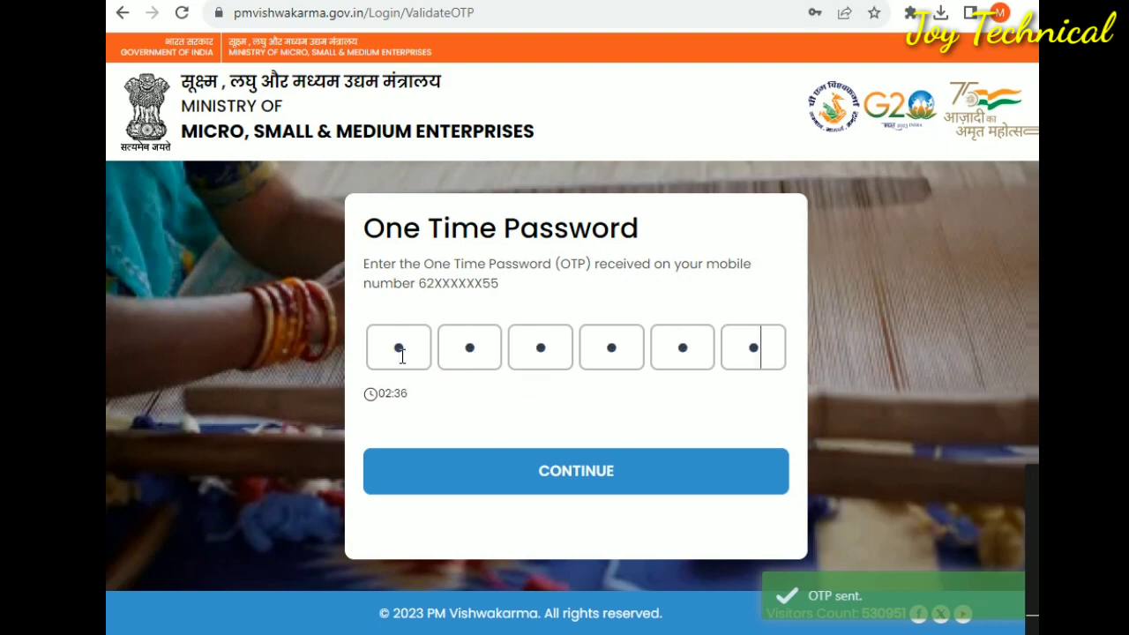
left_click(532, 483)
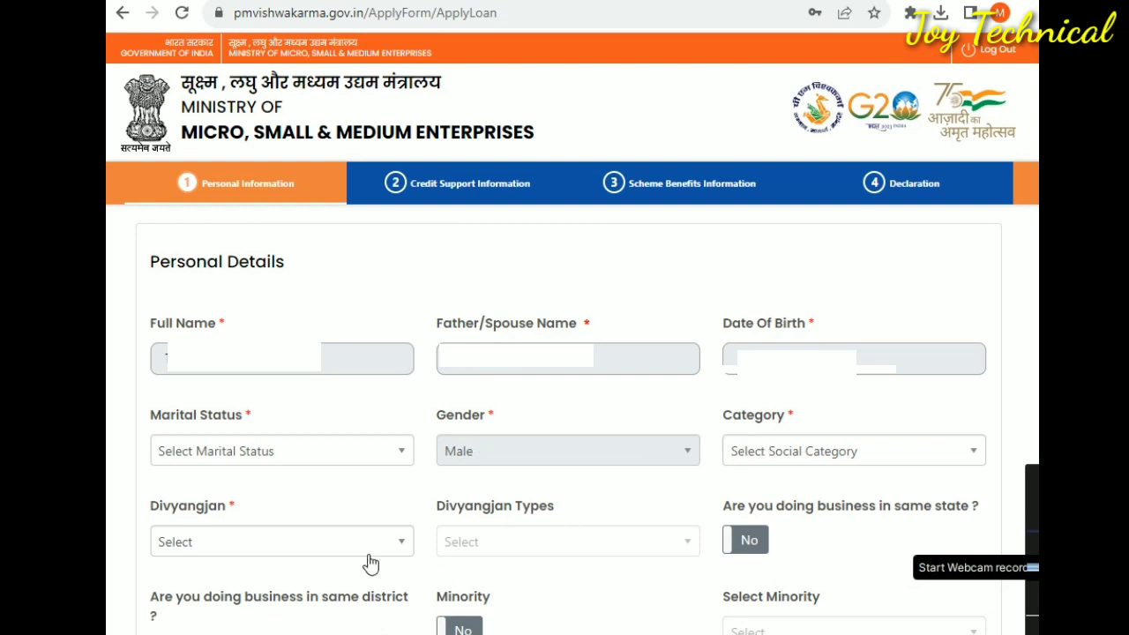
Review the Personal Information form from the personal details through the business address, including the available profession options.
left_click(282, 553)
left_click(308, 574)
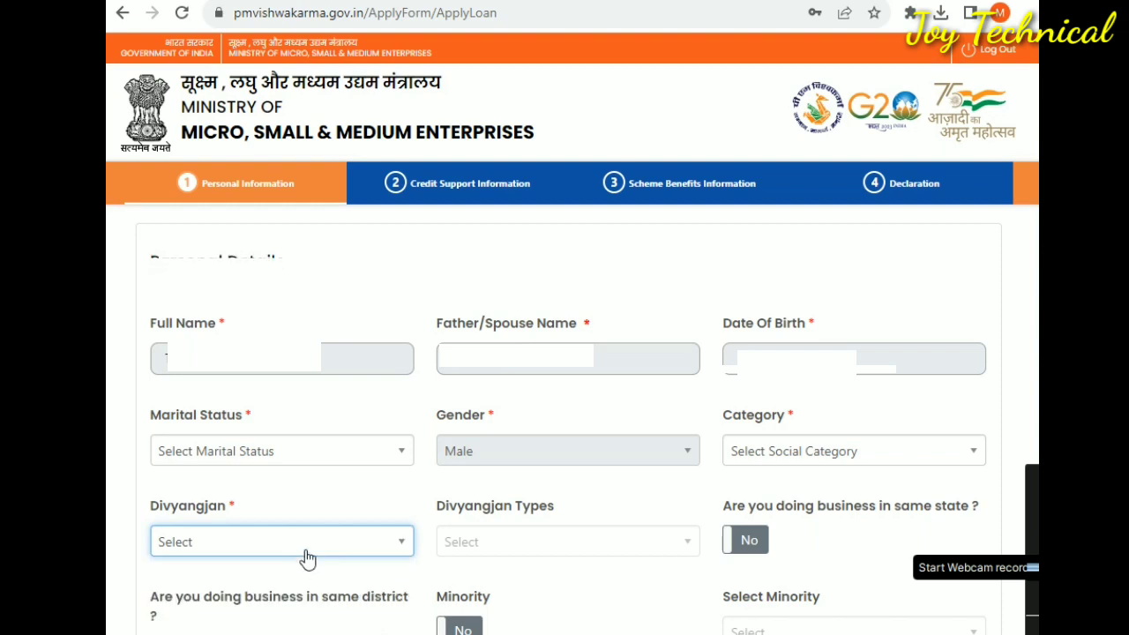
scroll(501, 504, "down", 1)
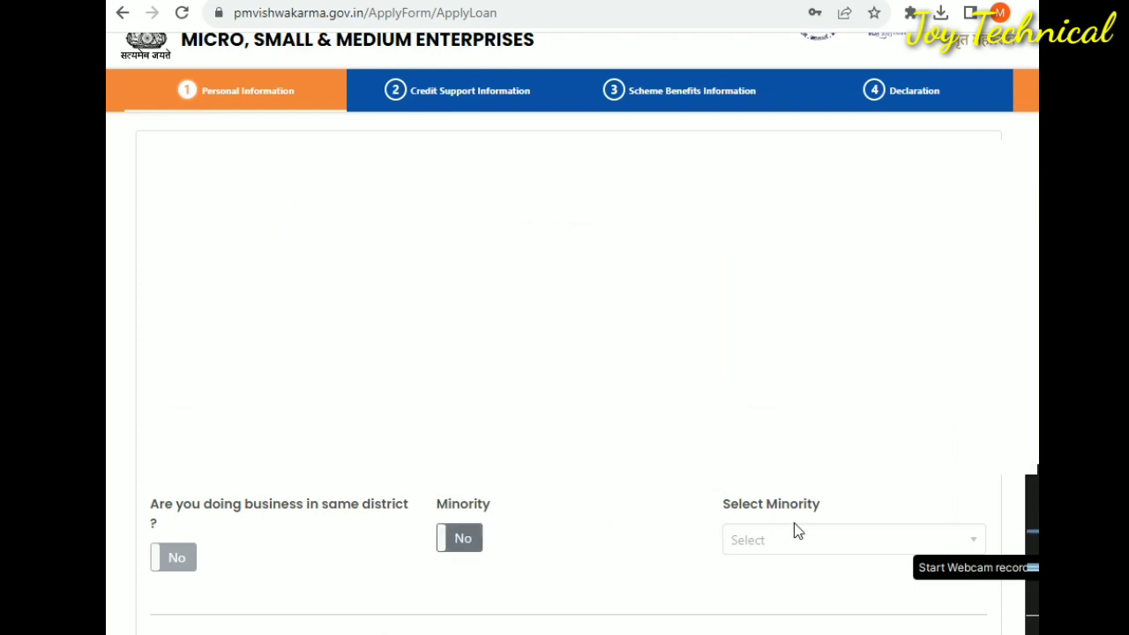
scroll(797, 530, "down", 3)
scroll(606, 479, "down", 3)
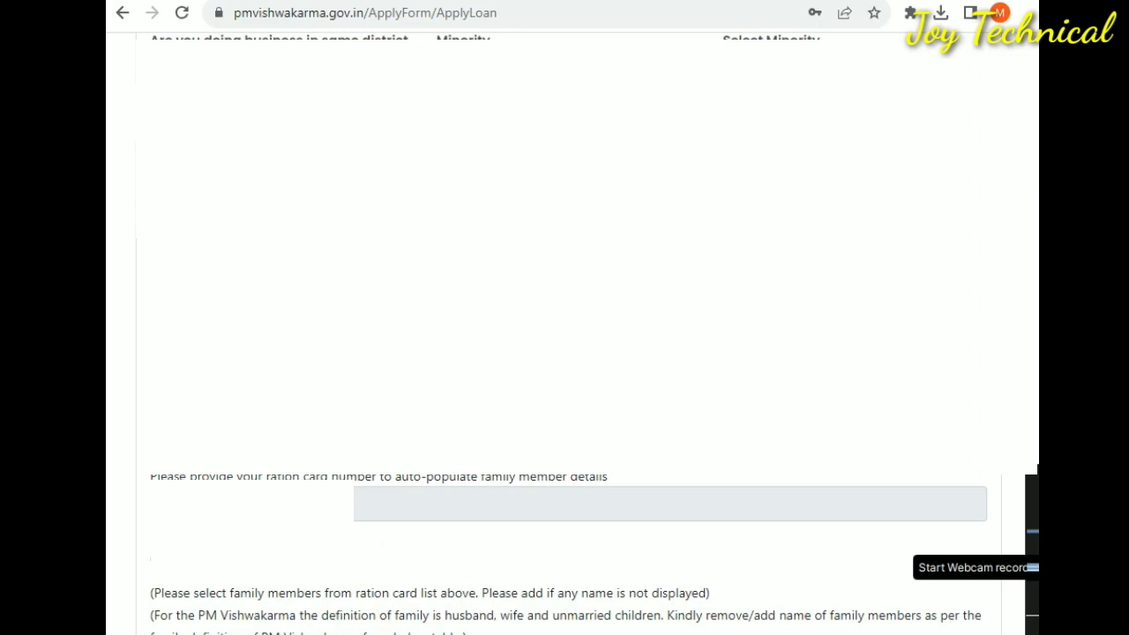
scroll(420, 431, "down", 2)
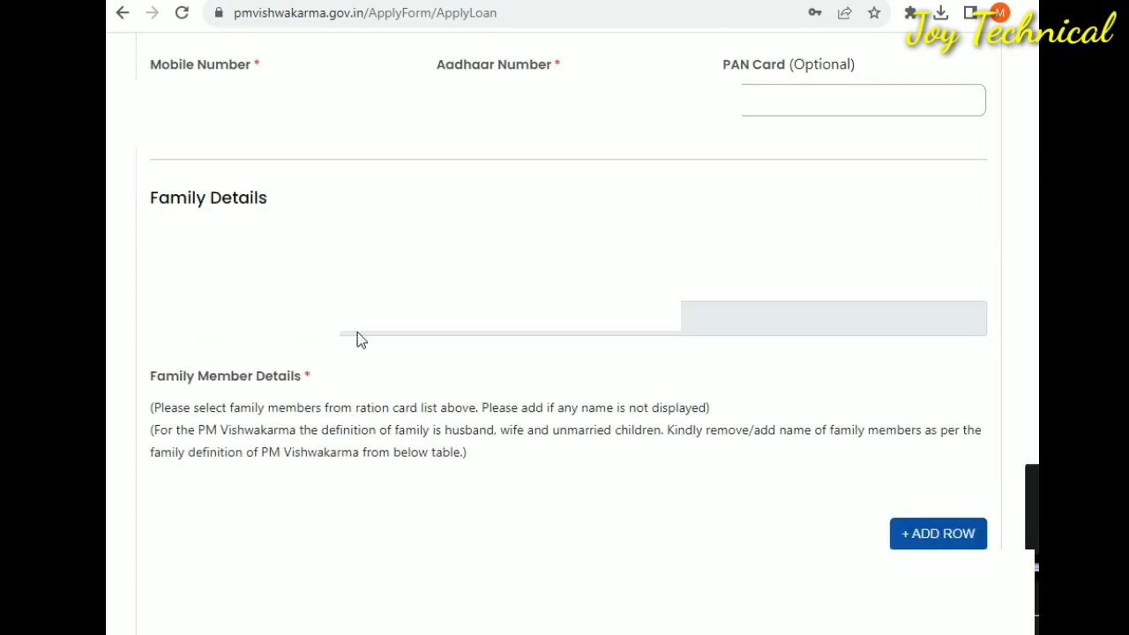
scroll(357, 337, "down", 3)
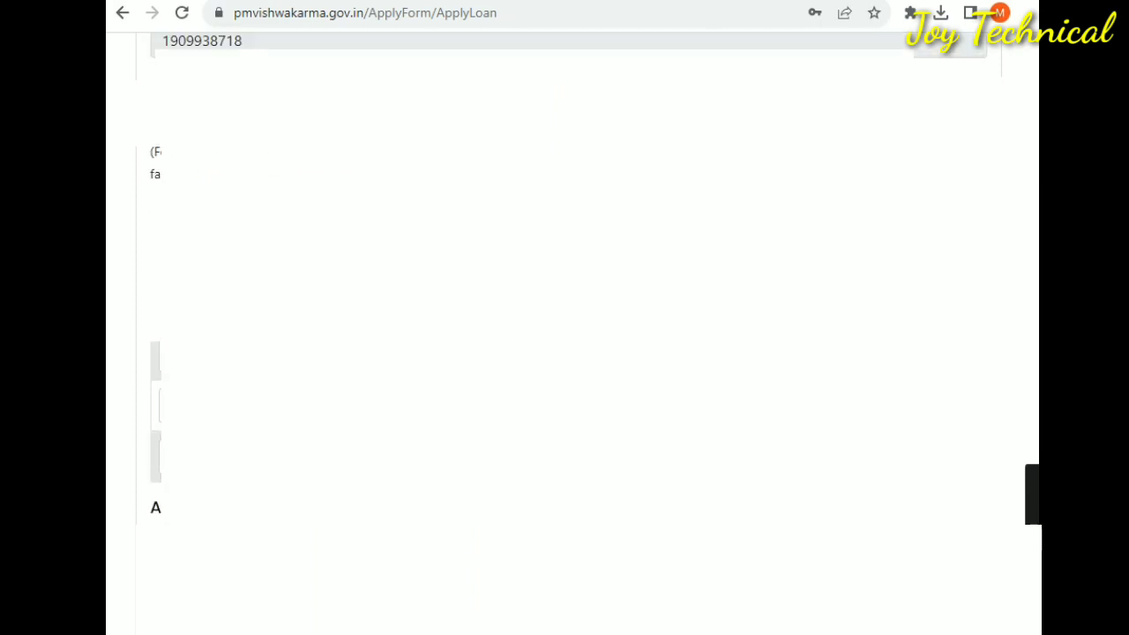
scroll(564, 335, "down", 1)
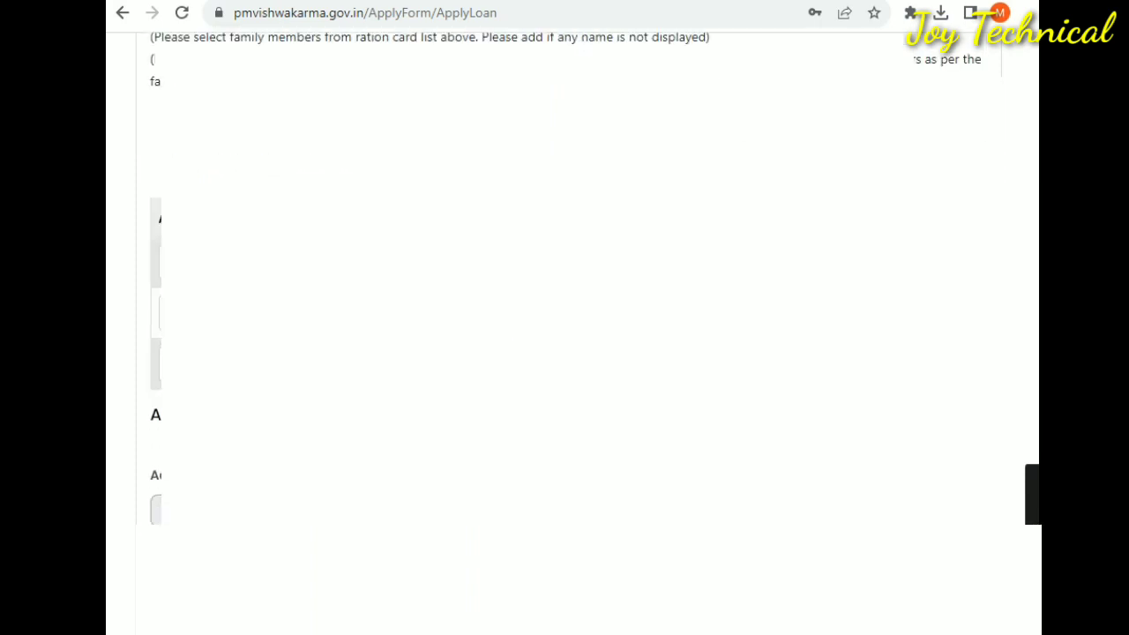
scroll(637, 381, "down", 3)
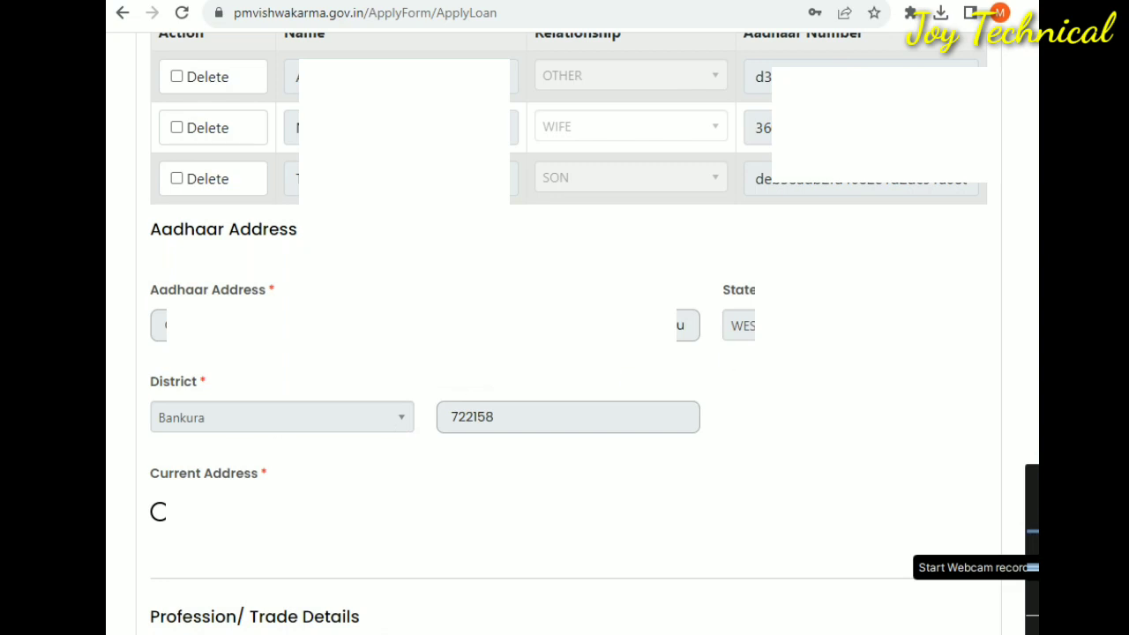
scroll(506, 431, "down", 1)
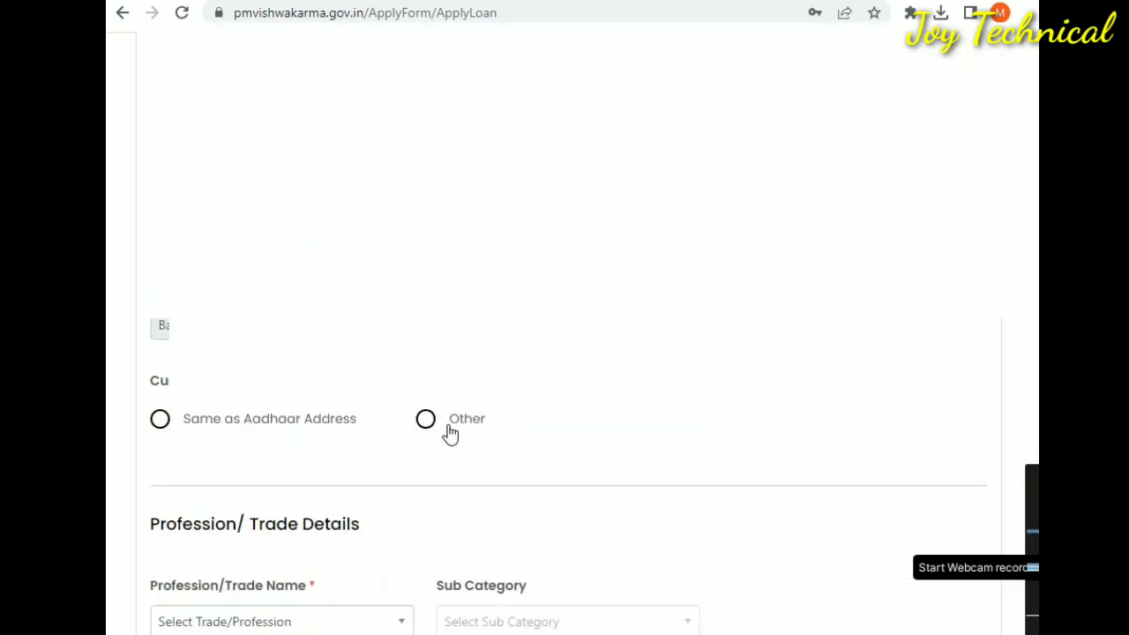
scroll(449, 432, "down", 3)
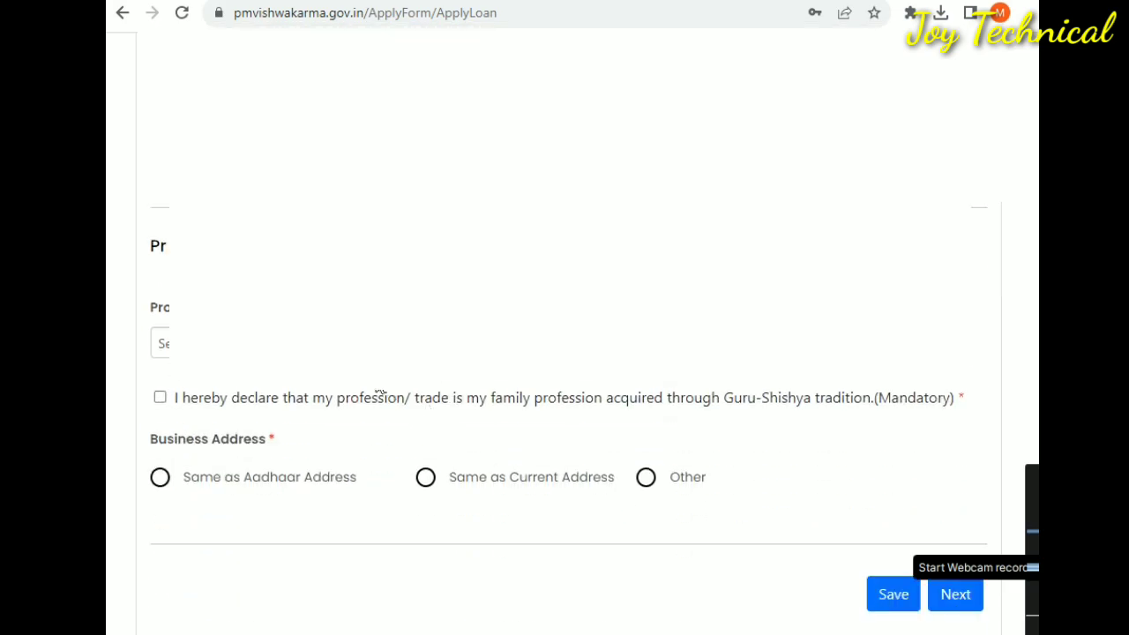
scroll(361, 348, "down", 1)
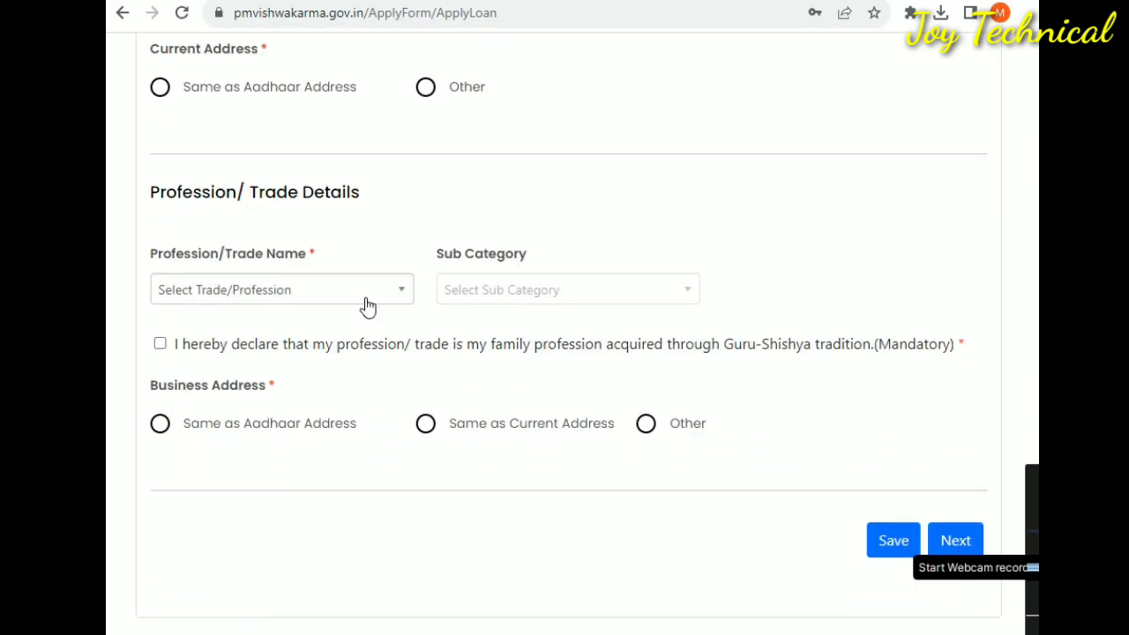
left_click(367, 298)
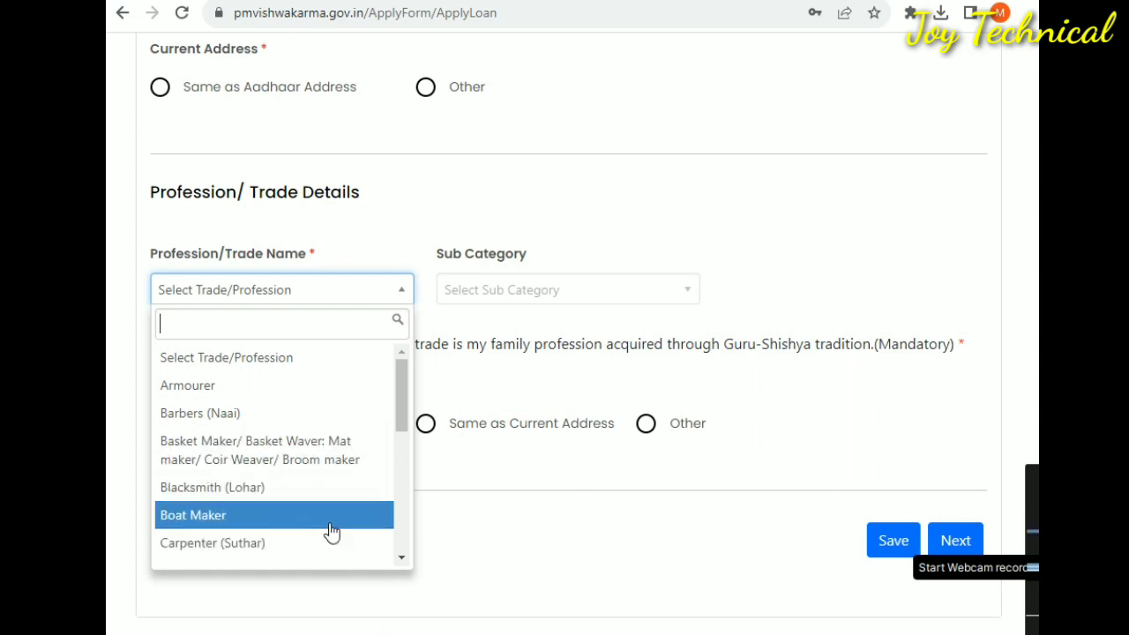
scroll(328, 532, "down", 2)
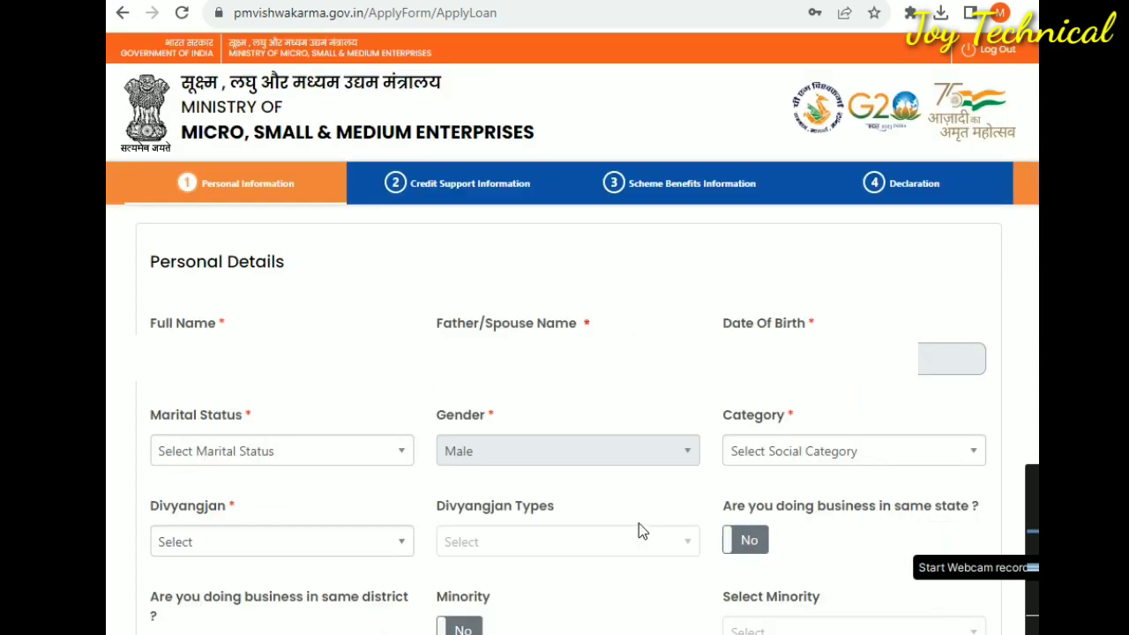
Set the applicant's marital status to Married and the social category to SC.
left_click(399, 455)
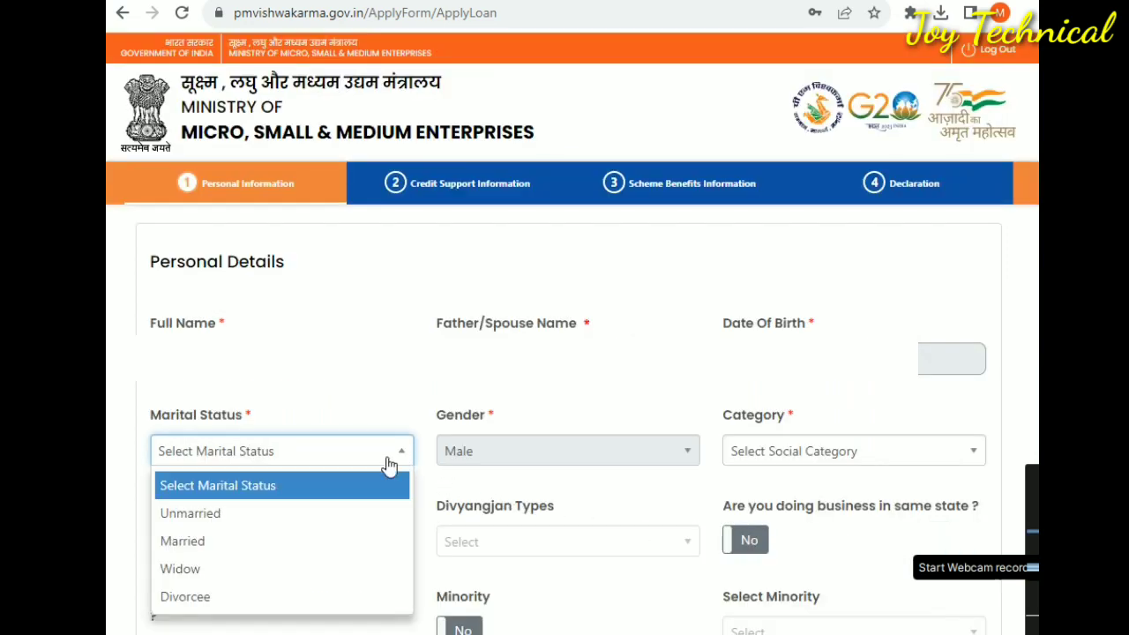
left_click(338, 539)
left_click(746, 460)
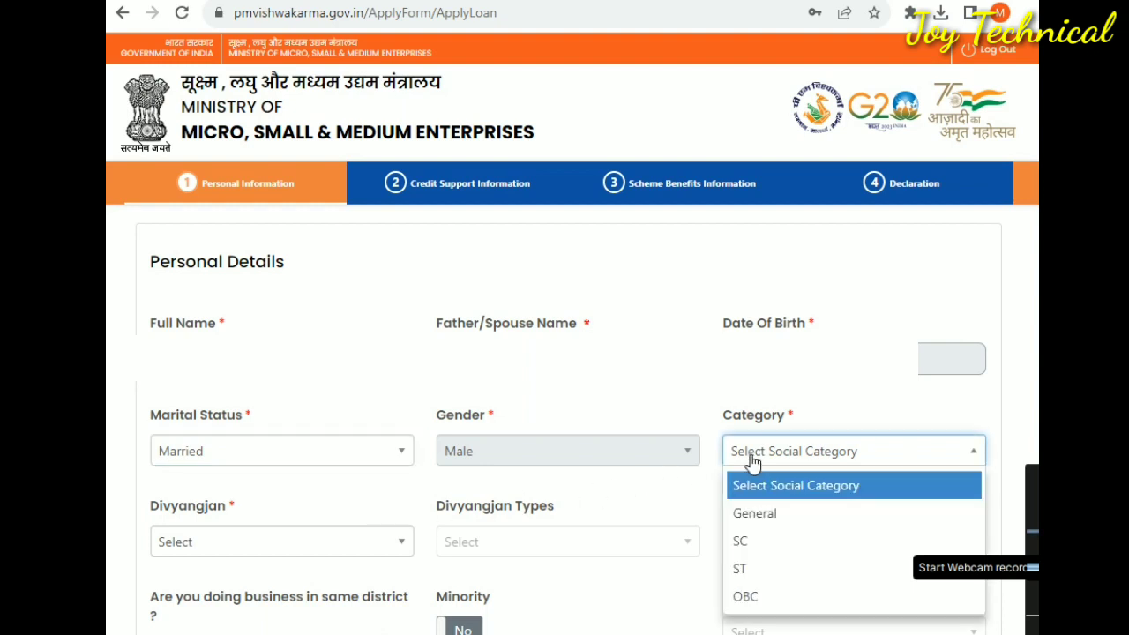
left_click(780, 544)
Set Divyangjan to No and mark the business as being in the same state and the same district.
scroll(360, 458, "down", 2)
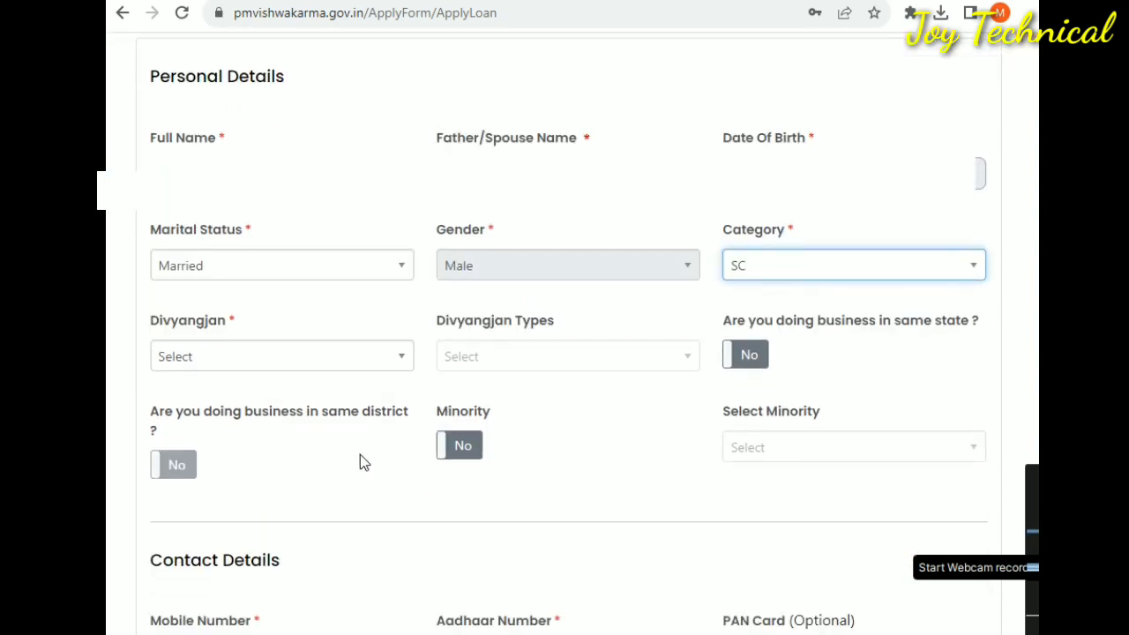
left_click(245, 369)
left_click(224, 448)
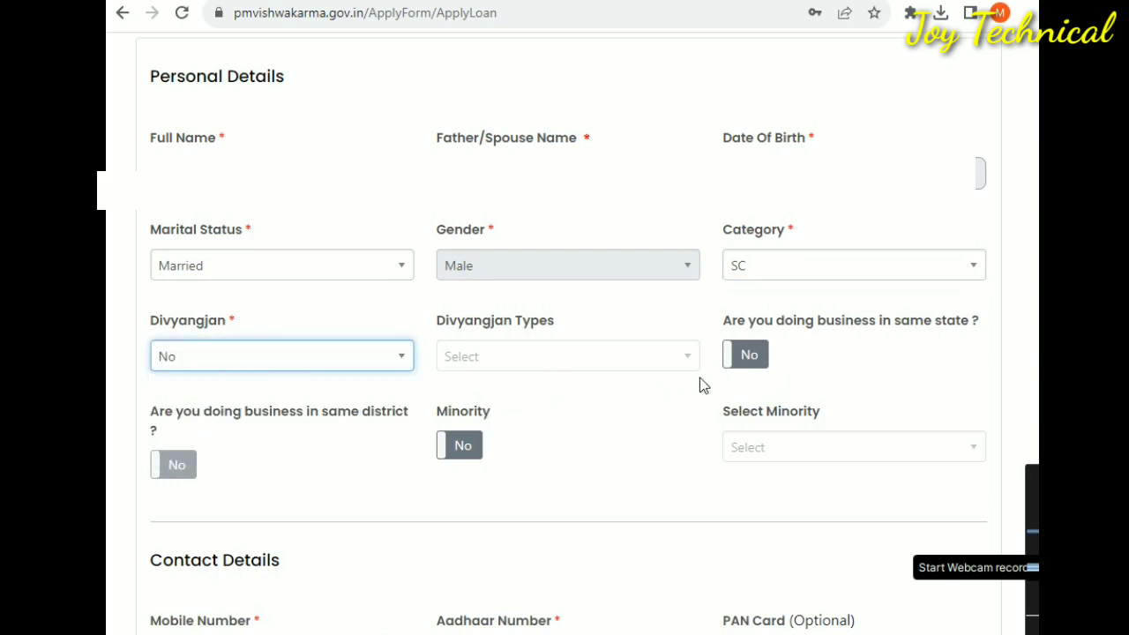
left_click(750, 369)
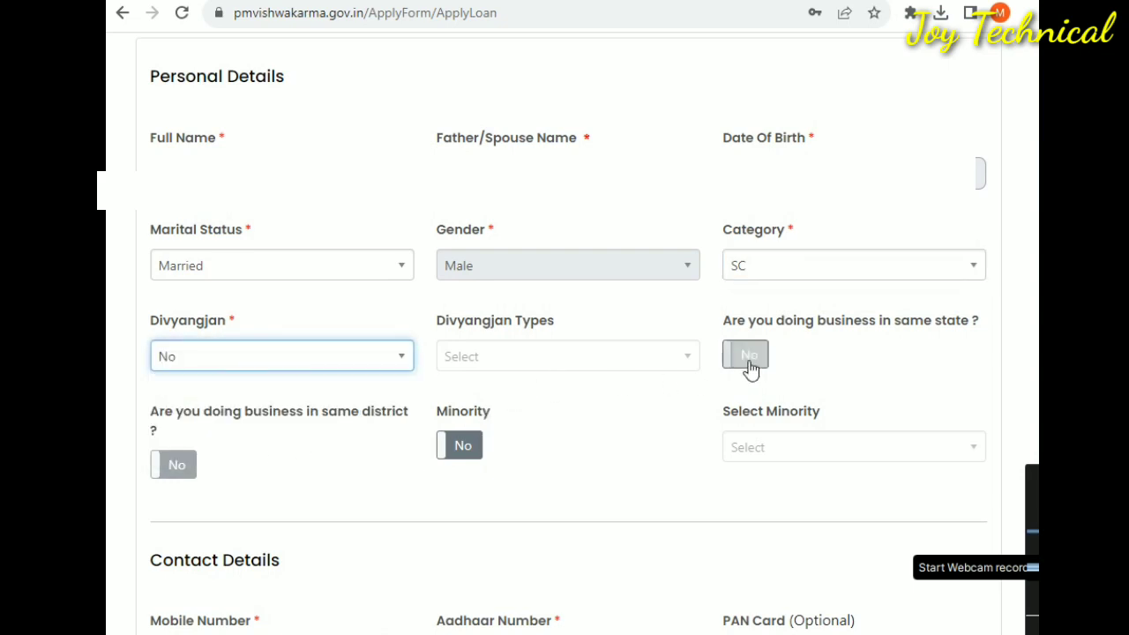
left_click(159, 475)
Set the current address as same as Aadhaar and under a Gram Panchayat, choosing block SALTORA and Gram Panchayat SALTORA.
scroll(421, 476, "down", 3)
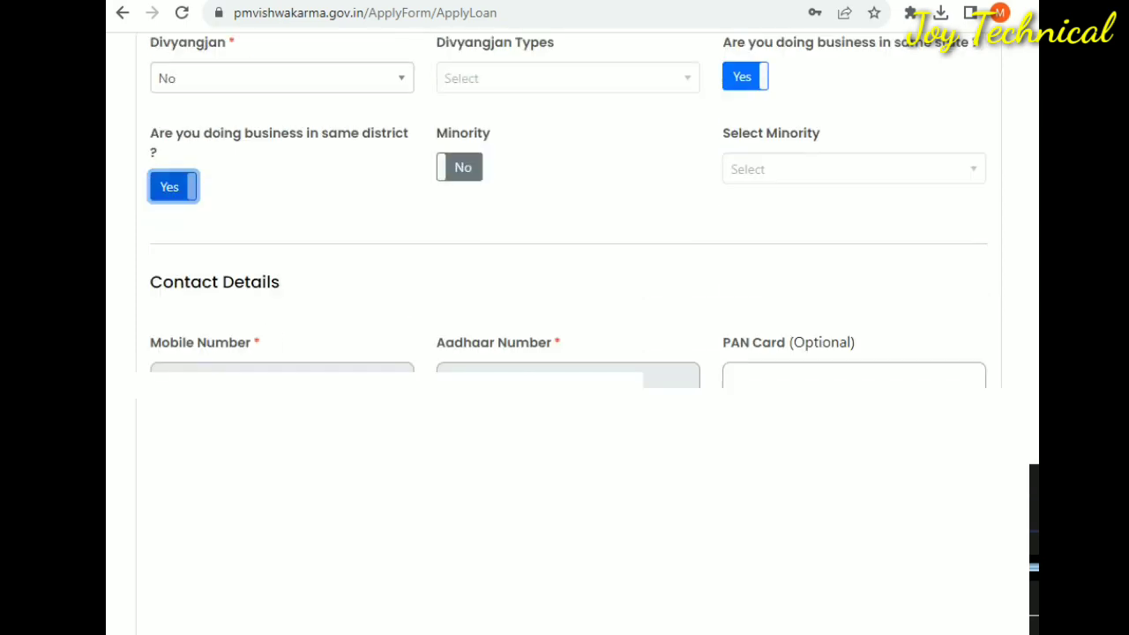
scroll(564, 353, "down", 3)
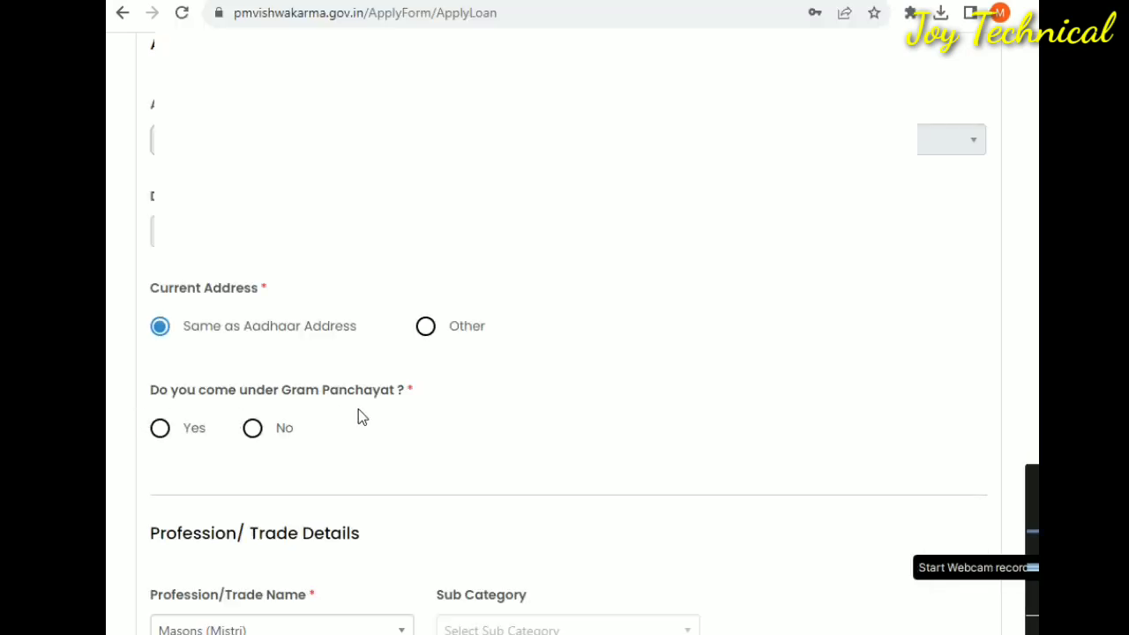
left_click(159, 432)
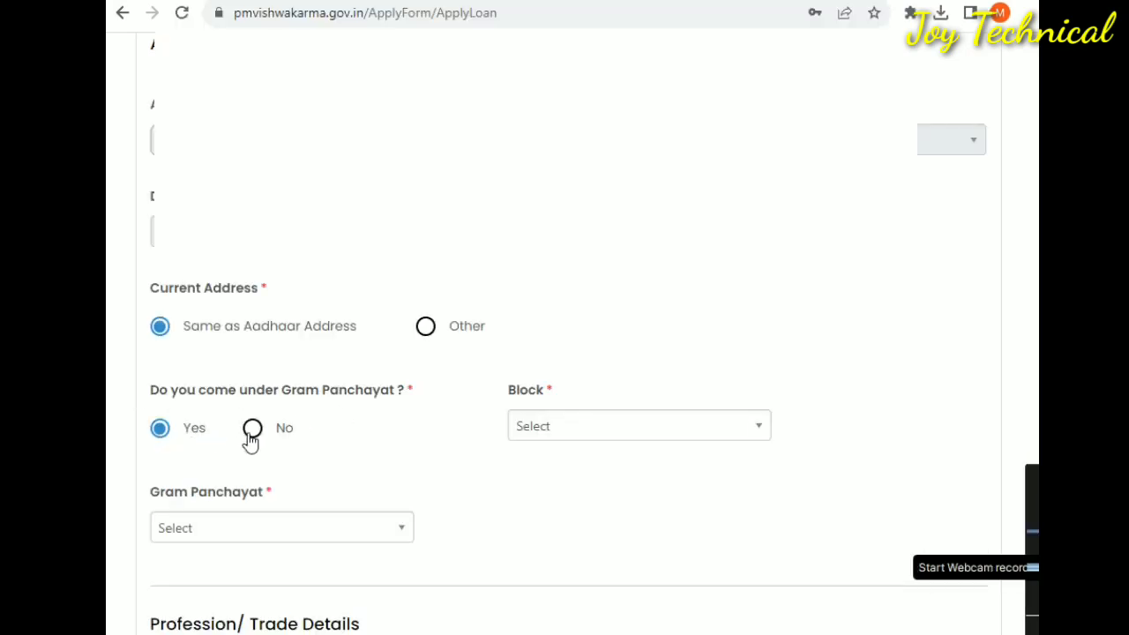
left_click(545, 435)
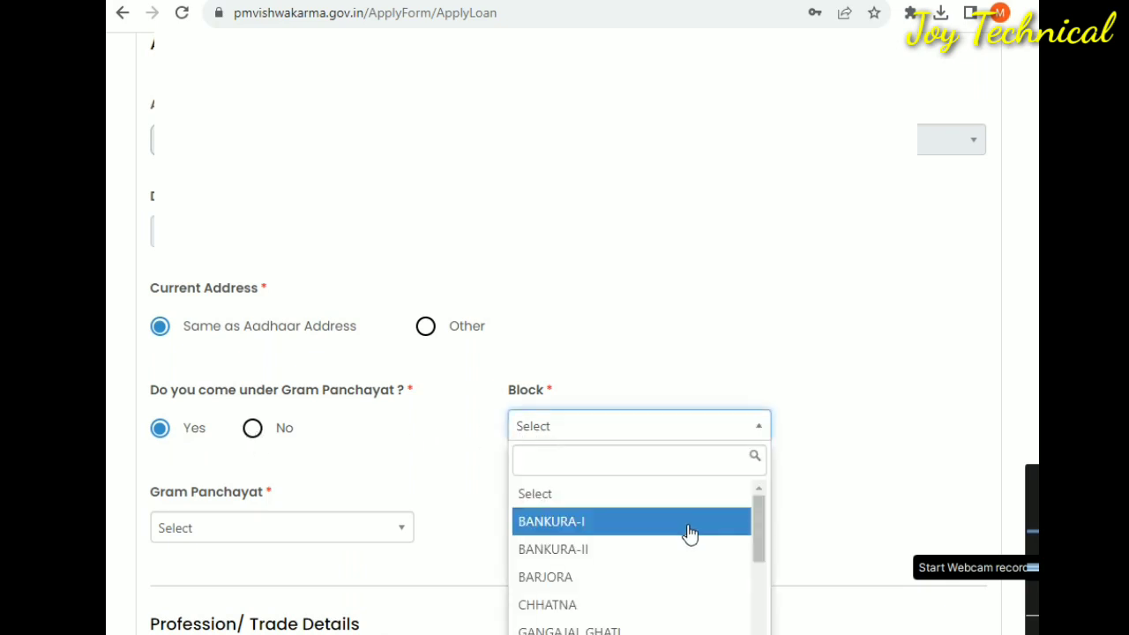
scroll(690, 534, "down", 3)
scroll(785, 441, "down", 2)
scroll(652, 373, "down", 4)
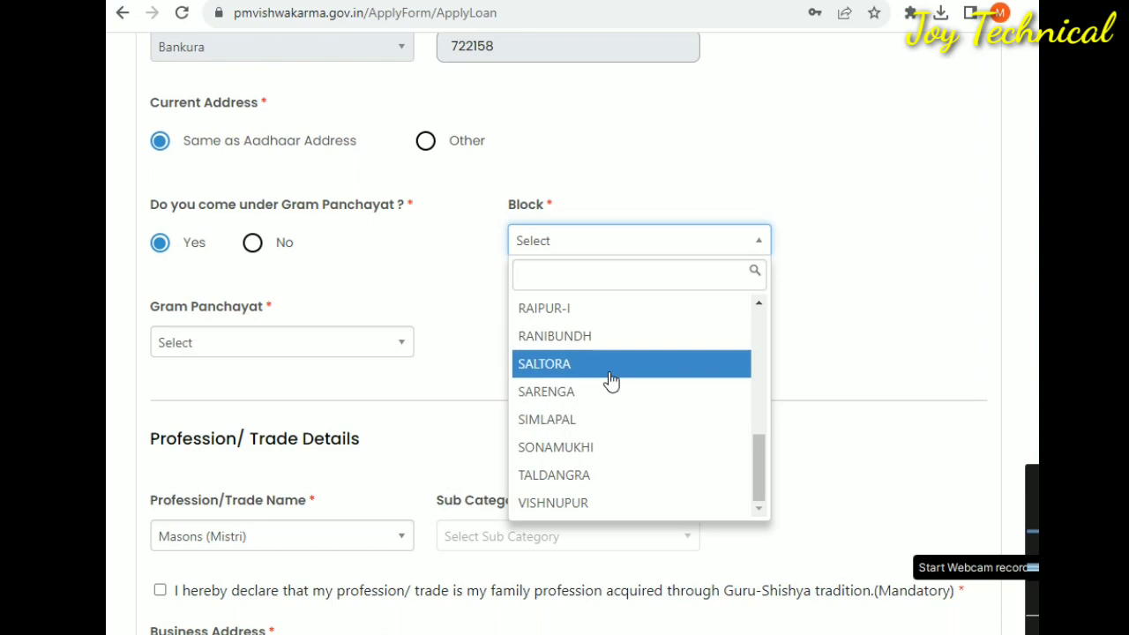
left_click(611, 380)
left_click(304, 351)
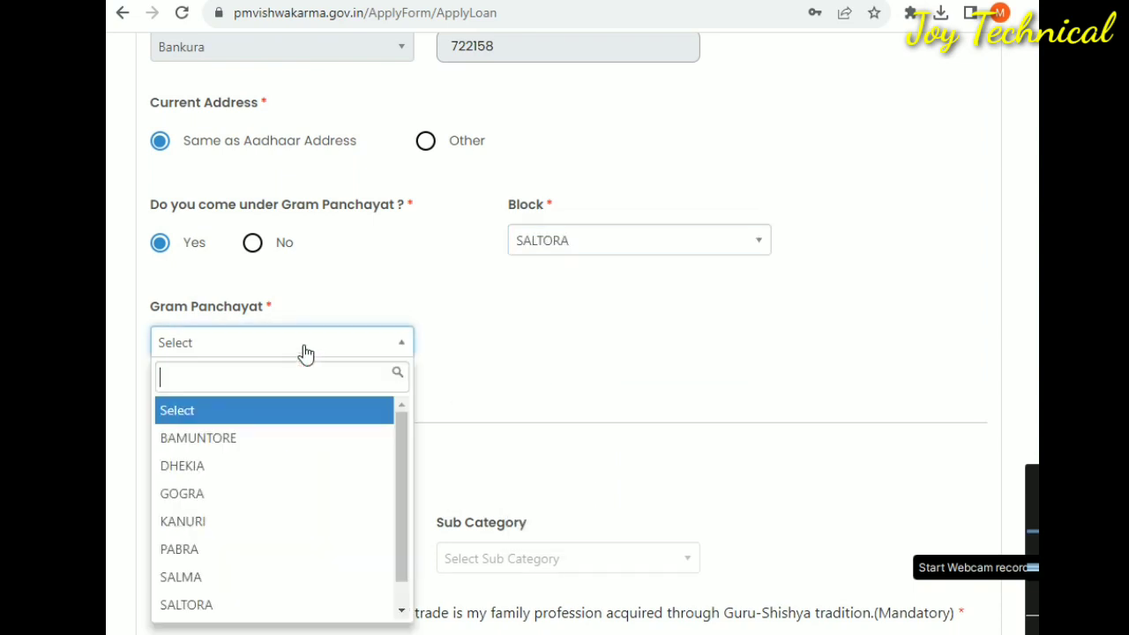
scroll(302, 459, "down", 1)
left_click(295, 576)
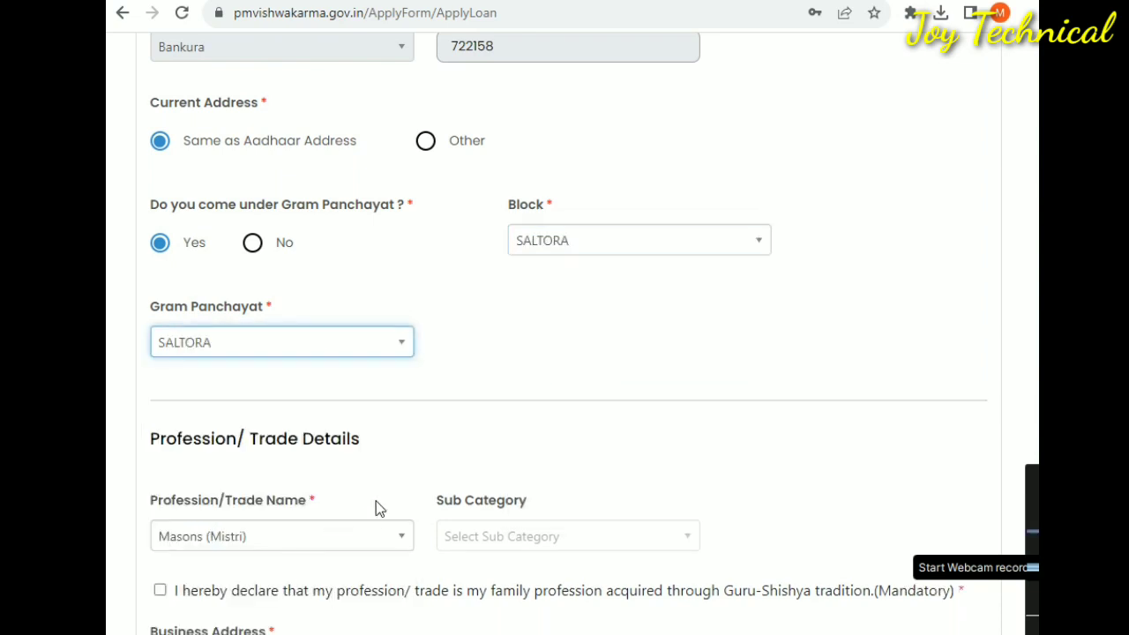
Complete the trade details with Masons (Mistri), the family profession declaration and business address same as Aadhaar, and proceed to the Credit Support Information.
scroll(500, 450, "down", 2)
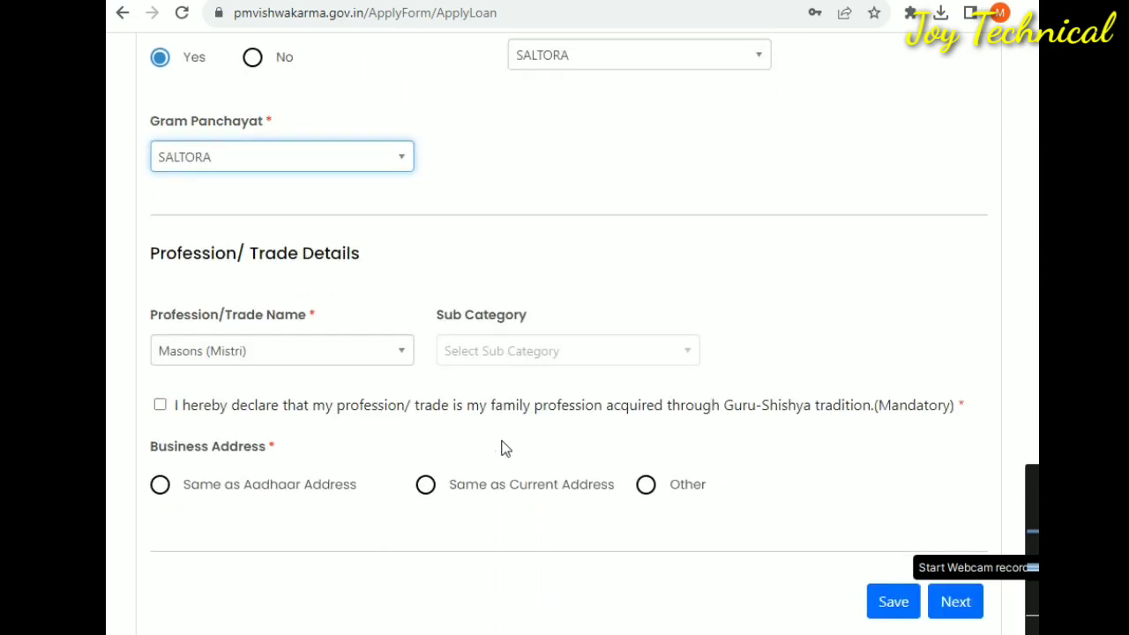
left_click(395, 362)
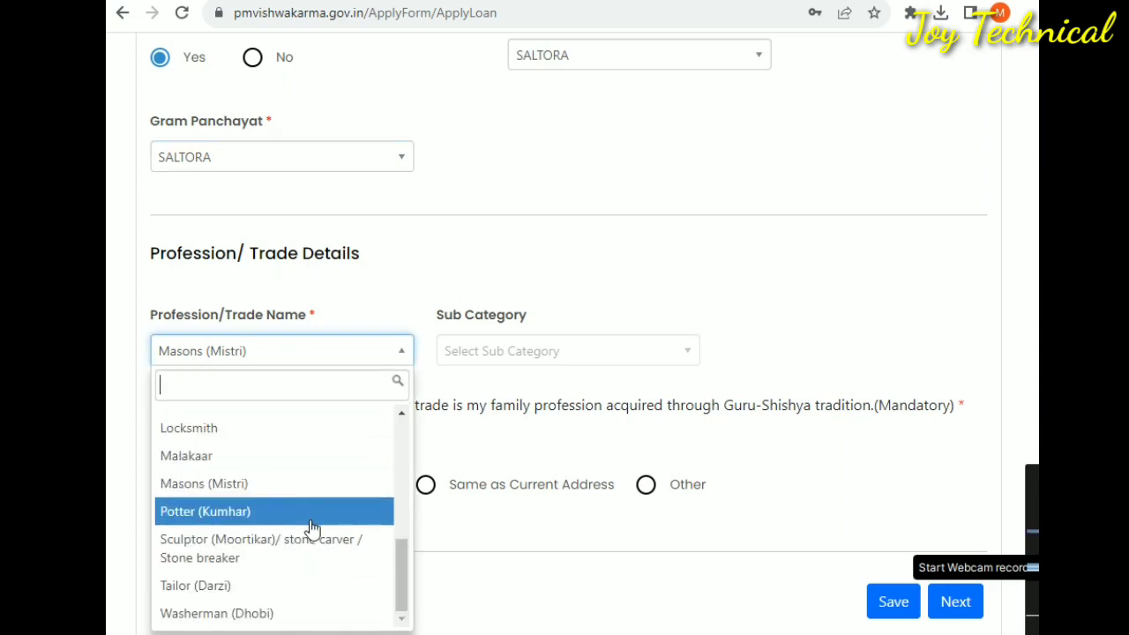
scroll(303, 595, "up", 5)
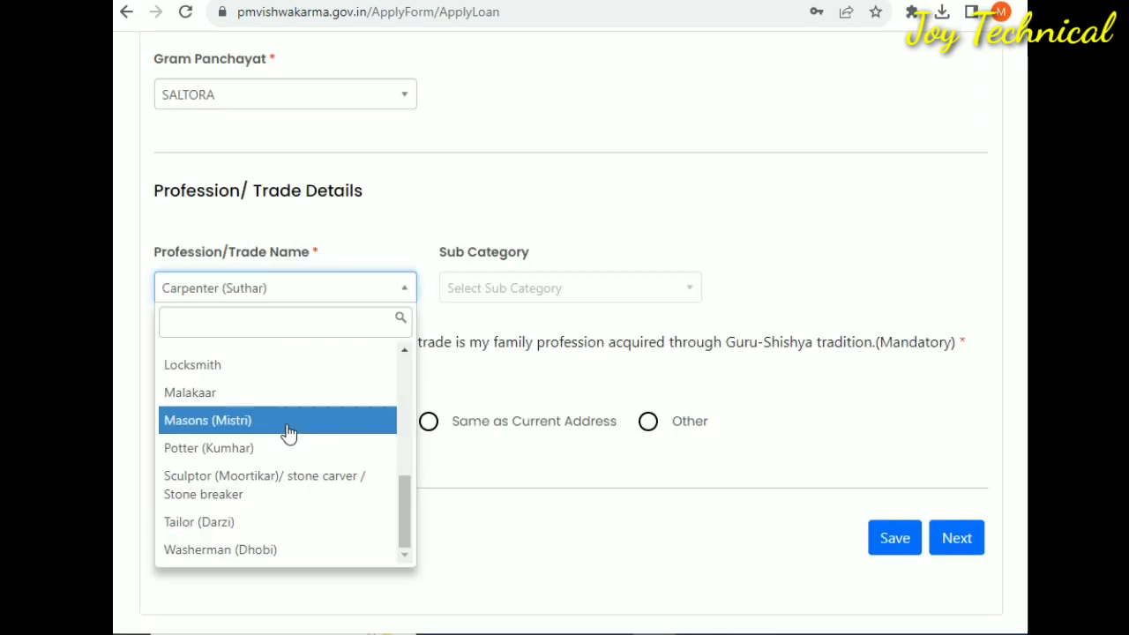
left_click(287, 436)
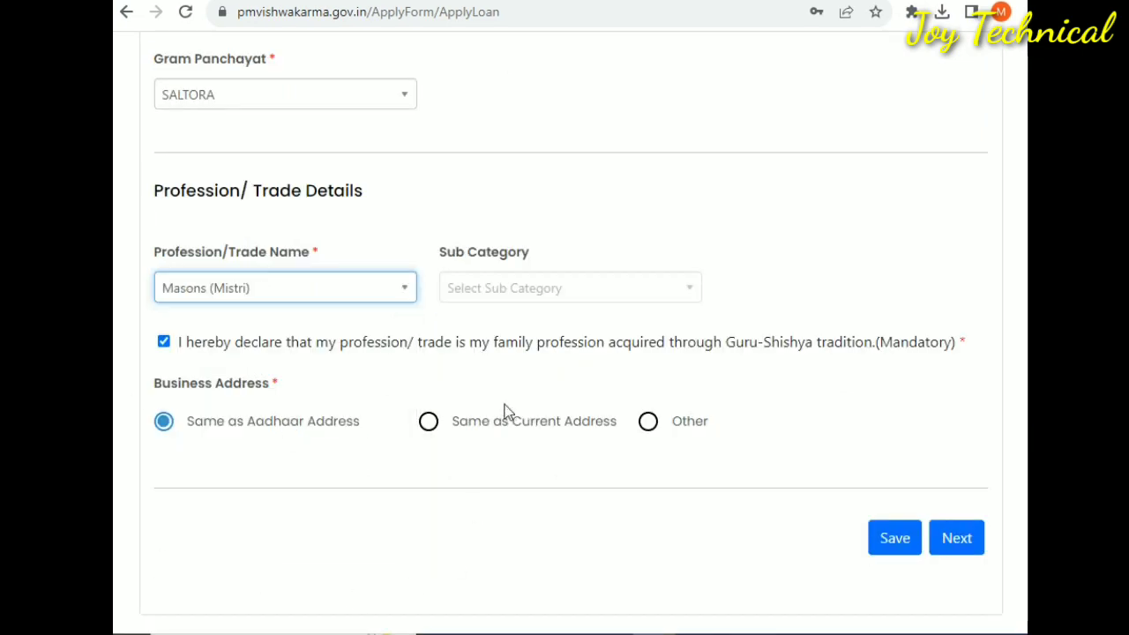
left_click(496, 300)
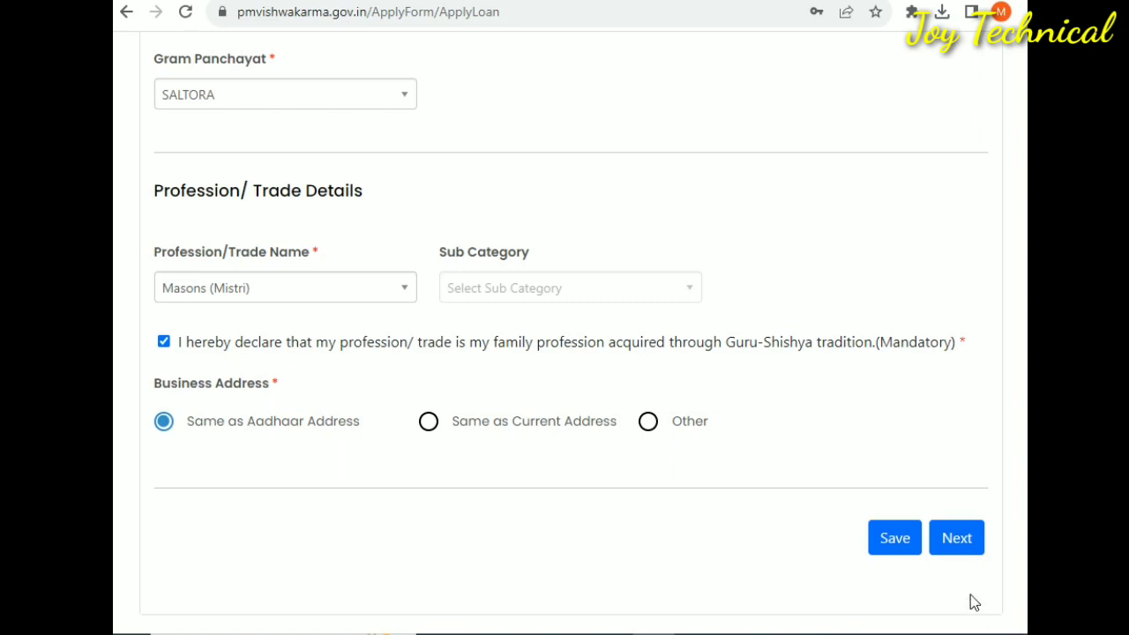
left_click(964, 543)
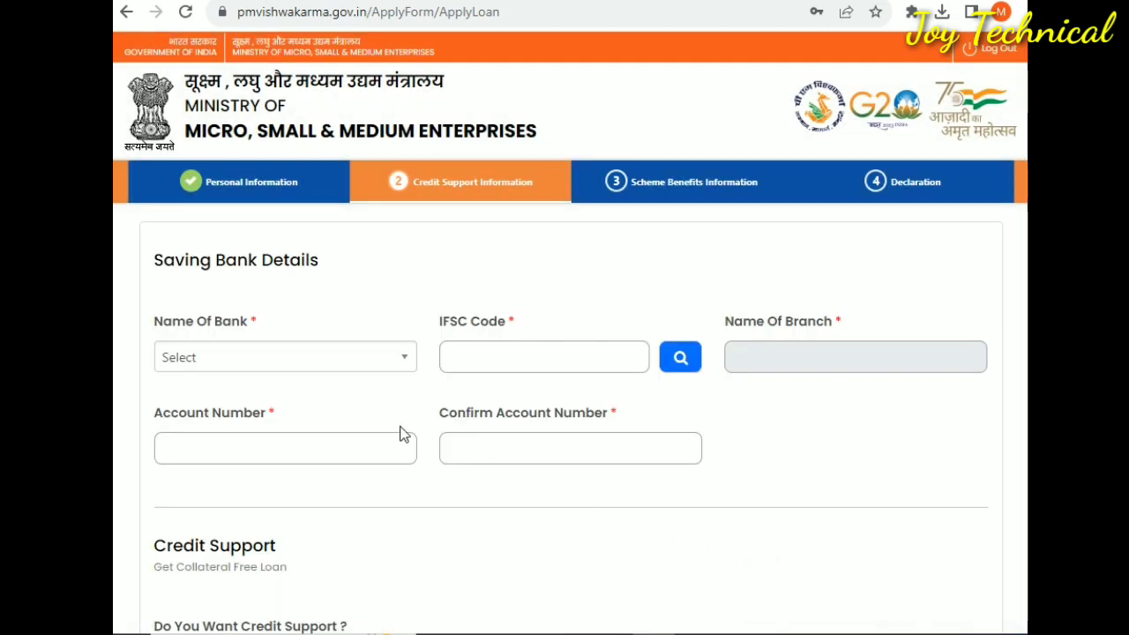
Choose Punjab National Bank as the bank in the Saving Bank Details.
left_click(317, 368)
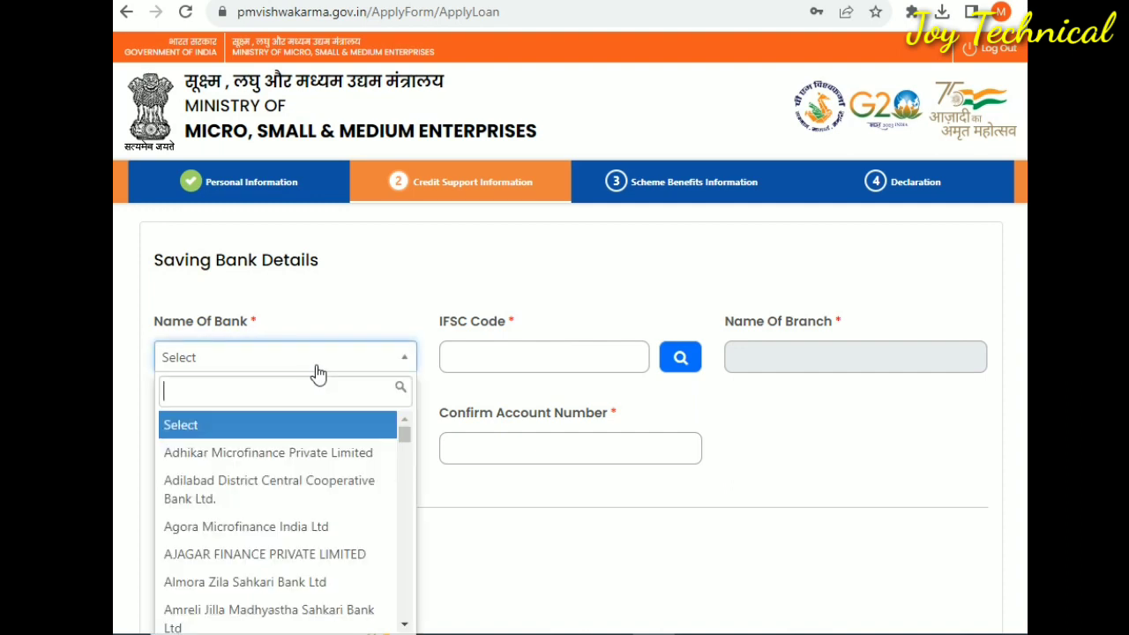
type("punj")
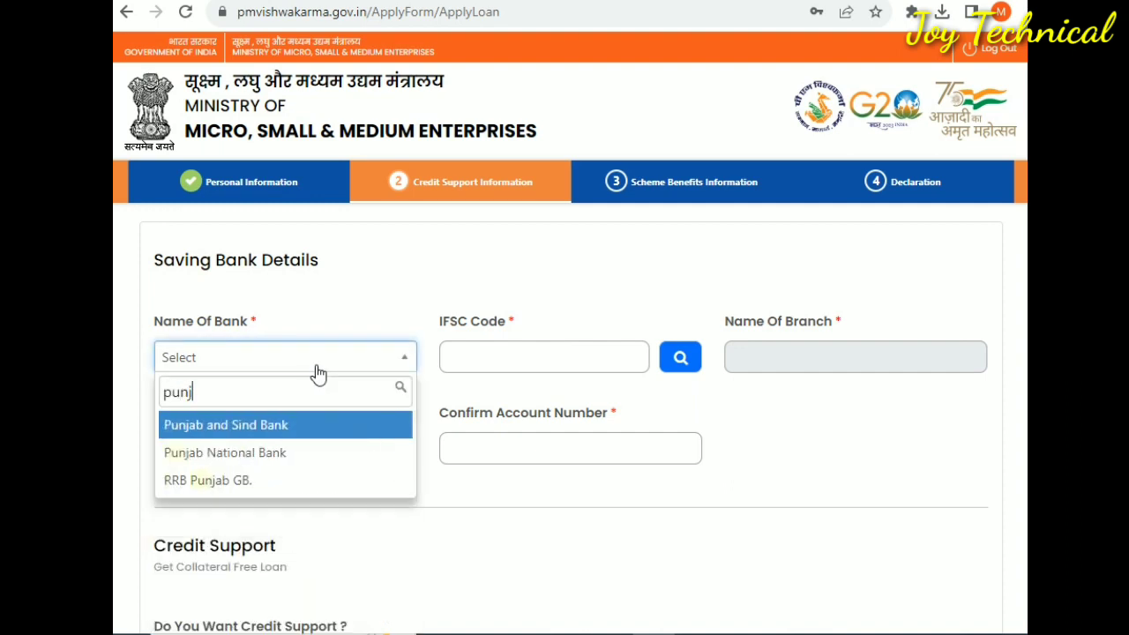
left_click(313, 454)
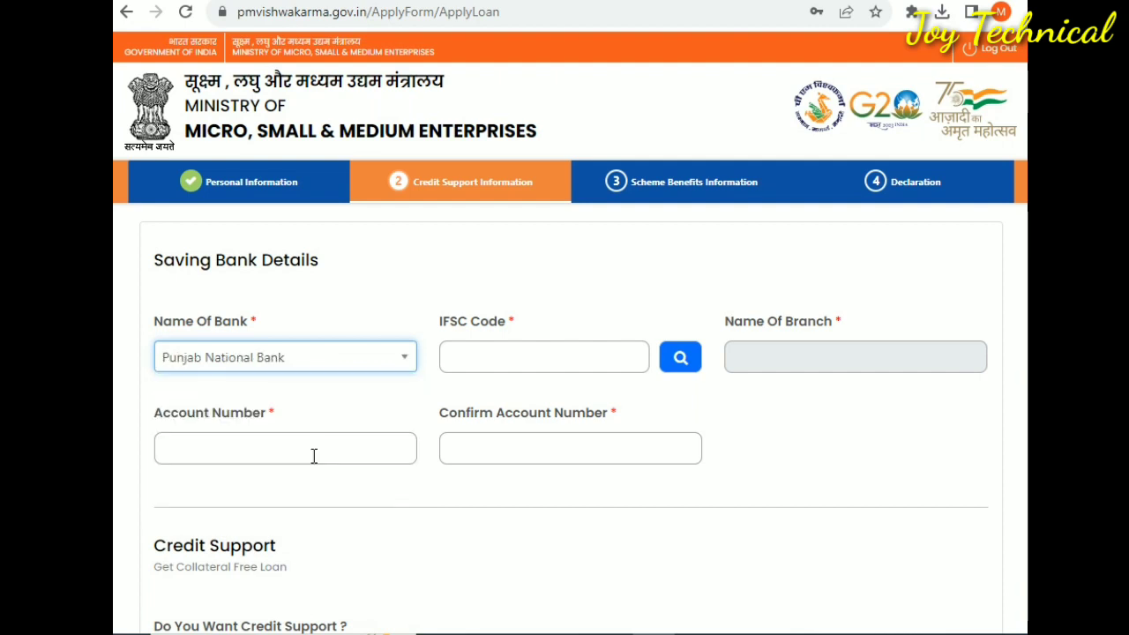
Enter the IFSC code PUNB0034120 in the Saving Bank Details and look up its branch.
left_click(544, 366)
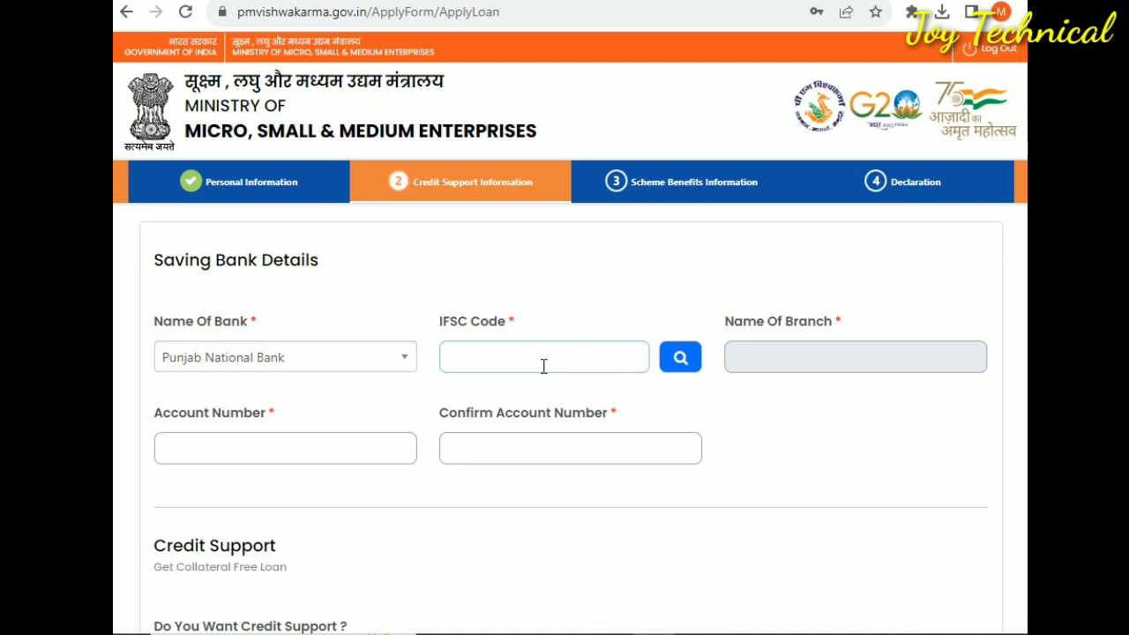
type("PUNB0034120")
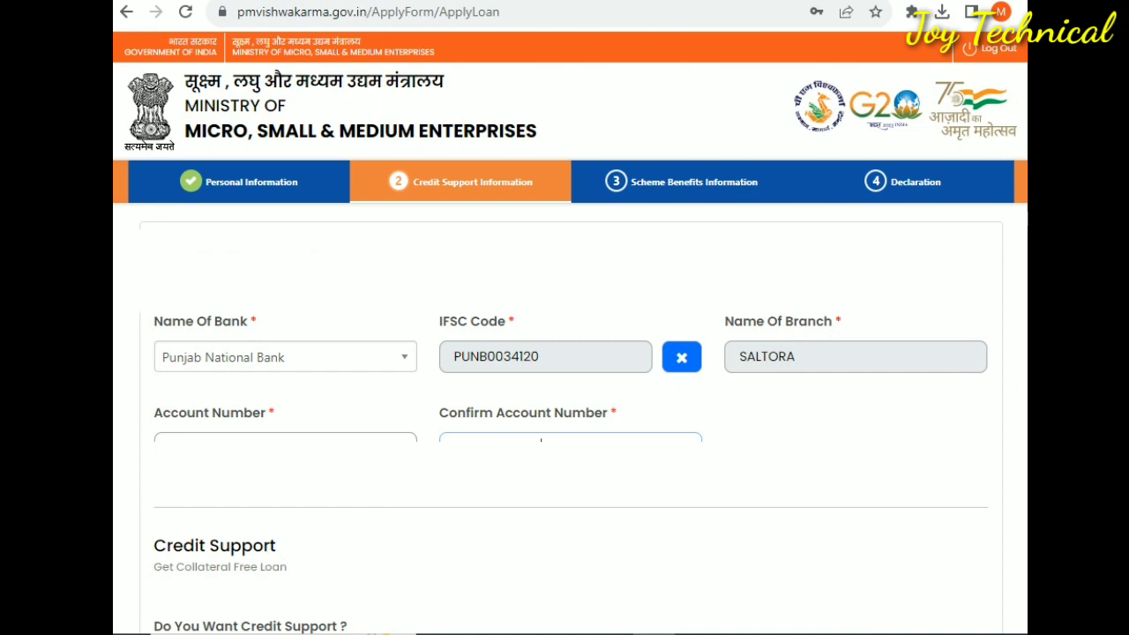
Switch the credit support choice to Yes, and return it to May be Later.
scroll(358, 461, "down", 2)
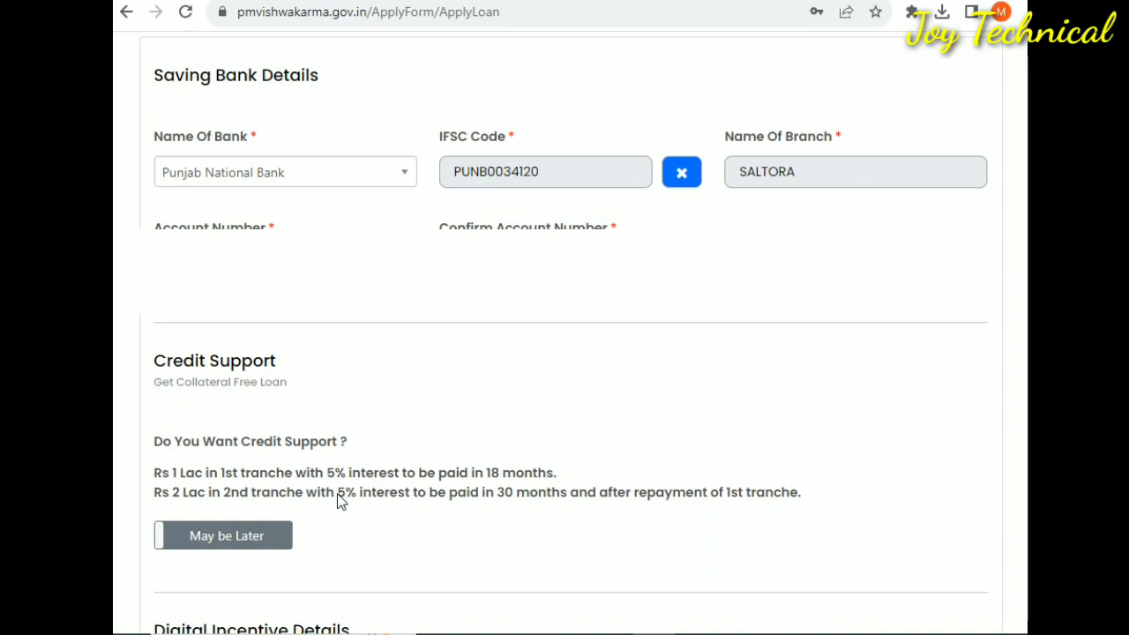
left_click(259, 551)
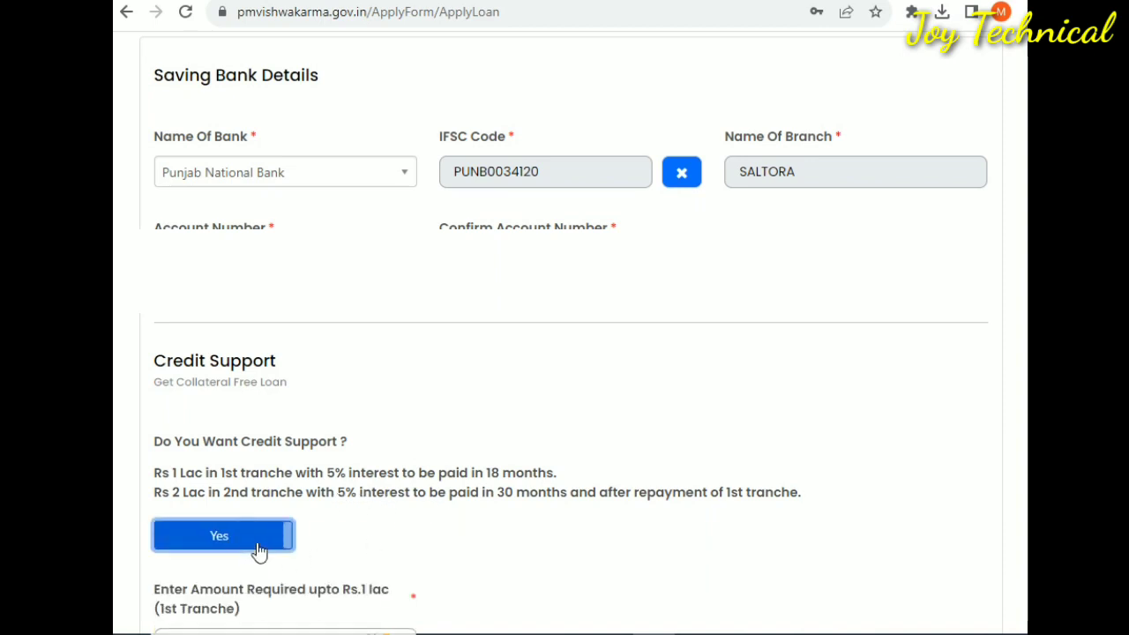
left_click(258, 550)
Try the digitally active option as Yes in the Digital Incentive Details to view its UPI ID fields, and return it to No.
scroll(488, 542, "down", 2)
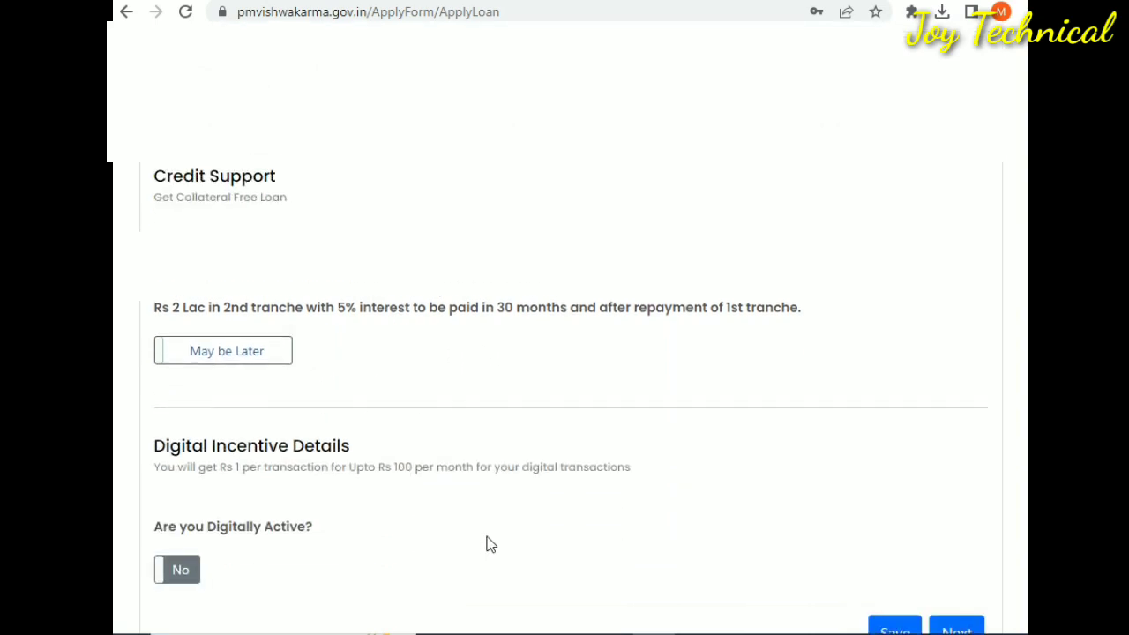
scroll(356, 506, "down", 1)
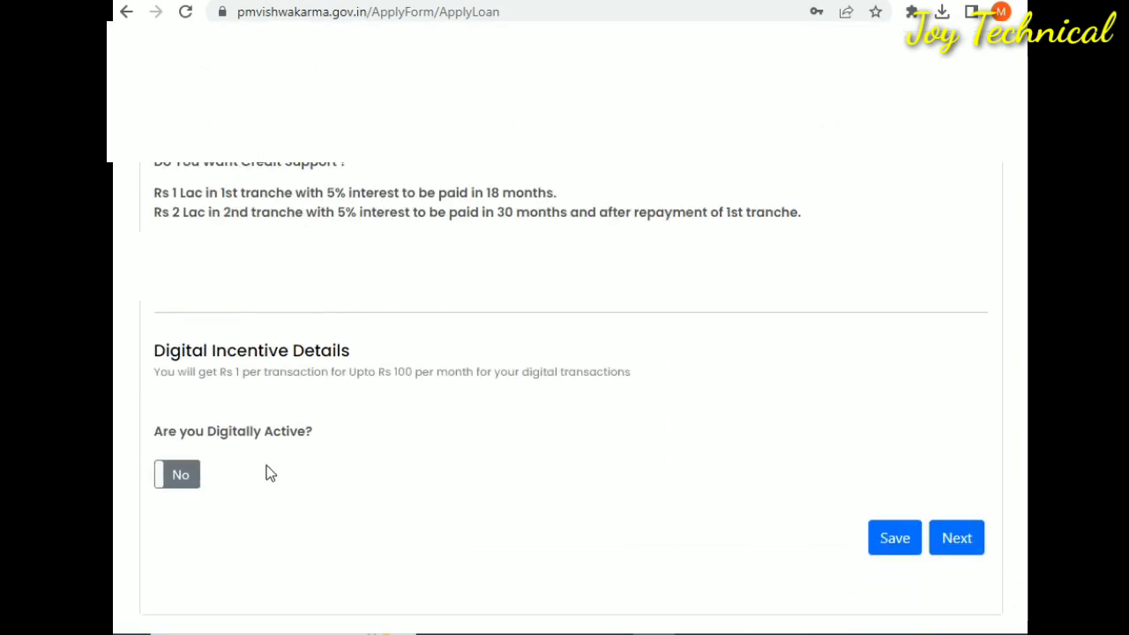
left_click(178, 482)
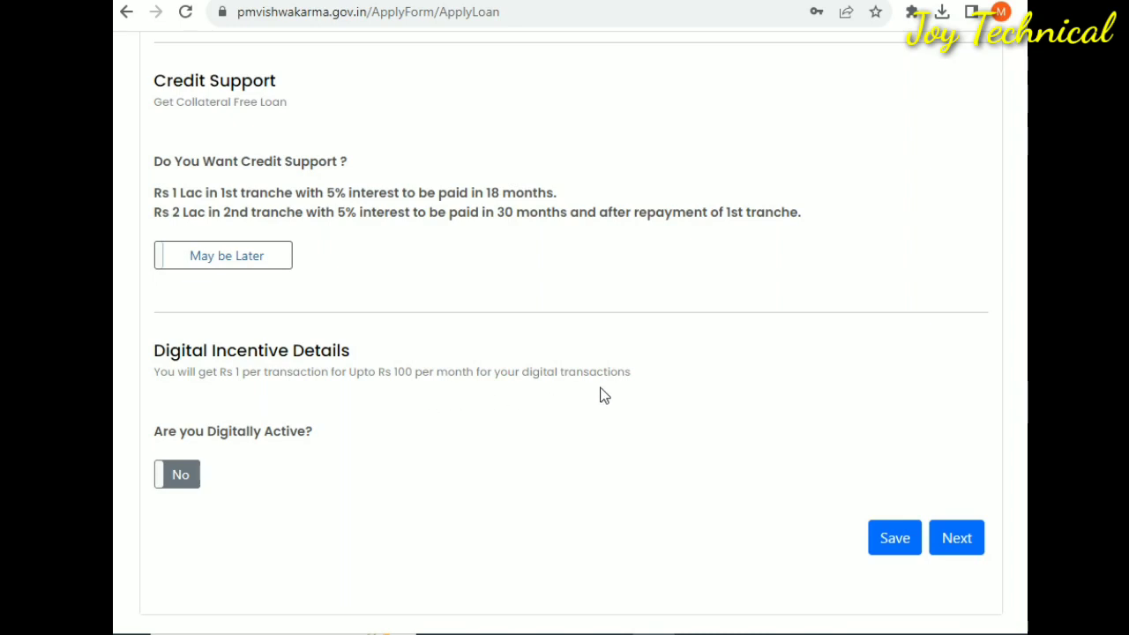
left_click(187, 483)
left_click(188, 484)
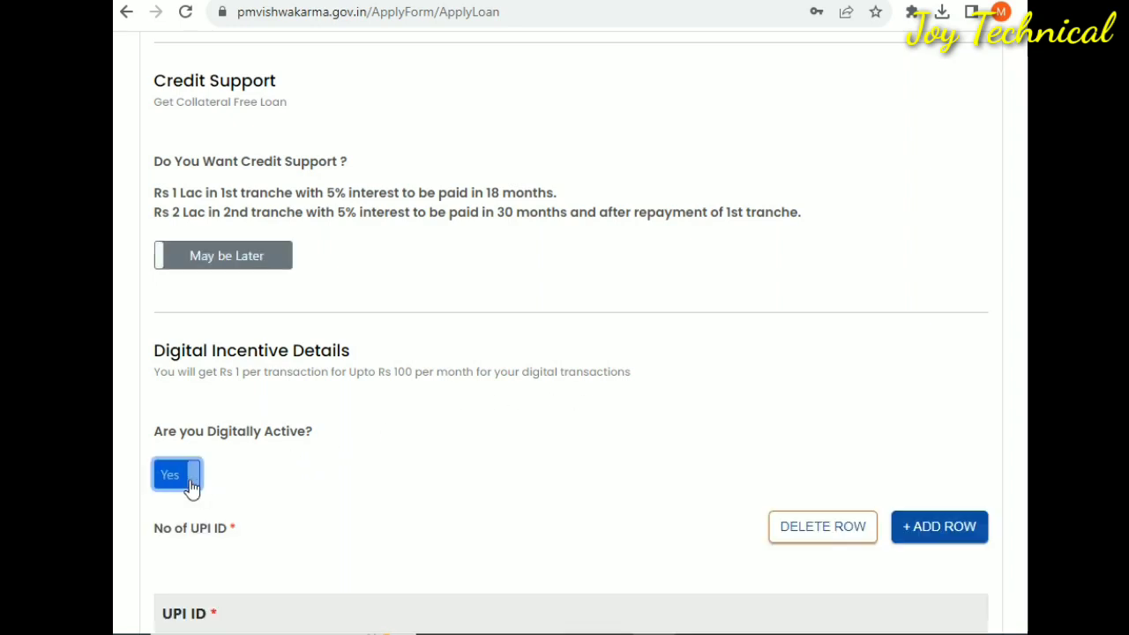
left_click(188, 486)
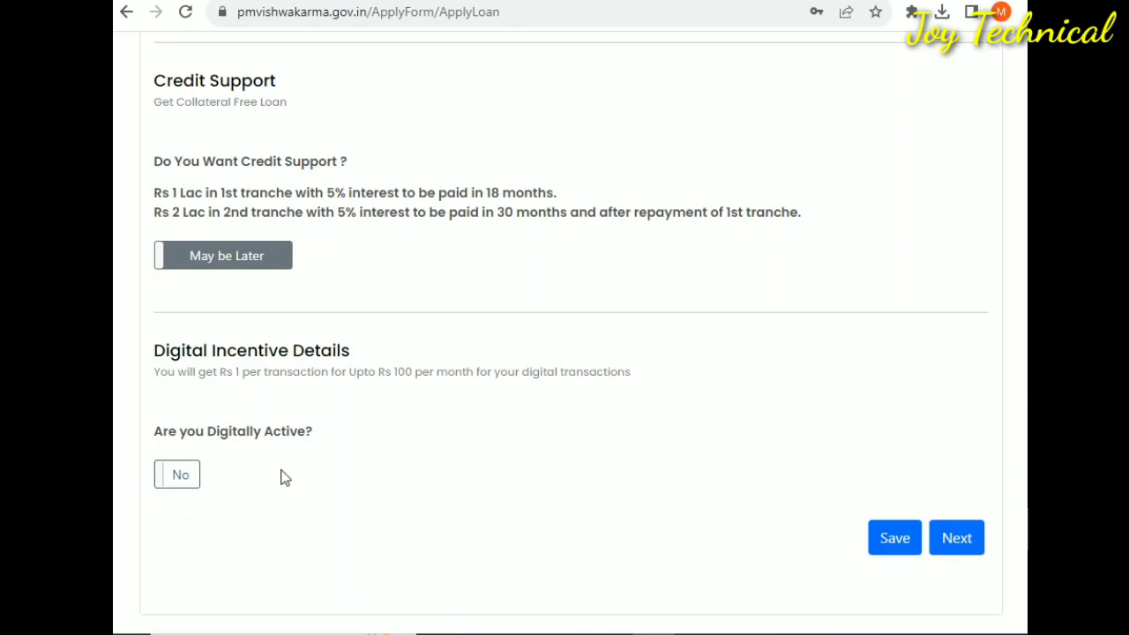
left_click(165, 479)
scroll(476, 448, "down", 3)
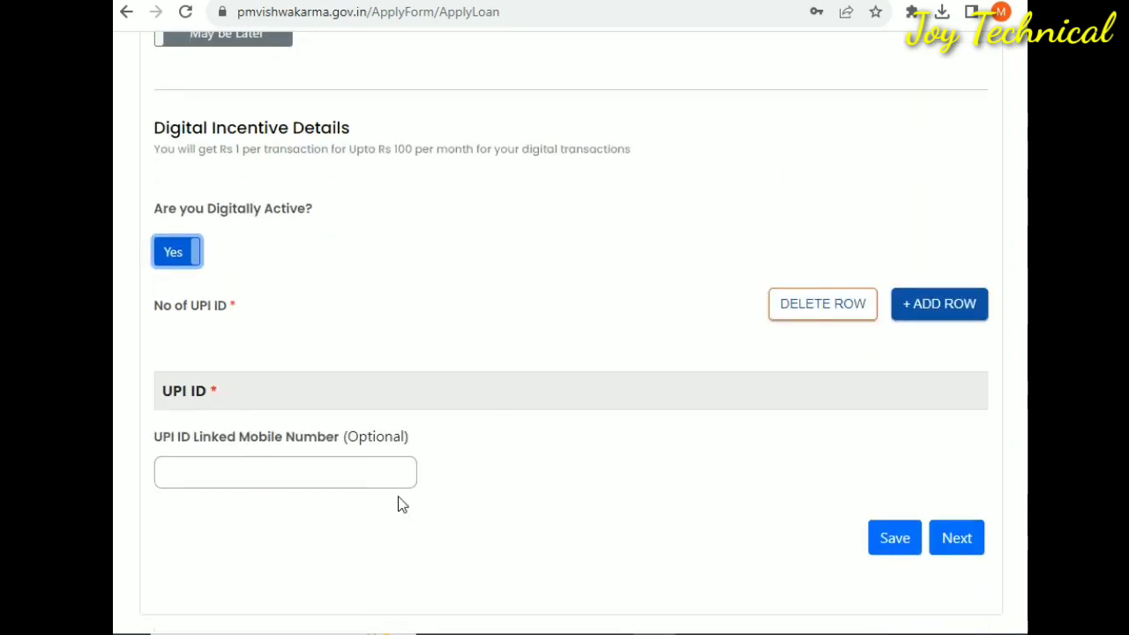
left_click(185, 257)
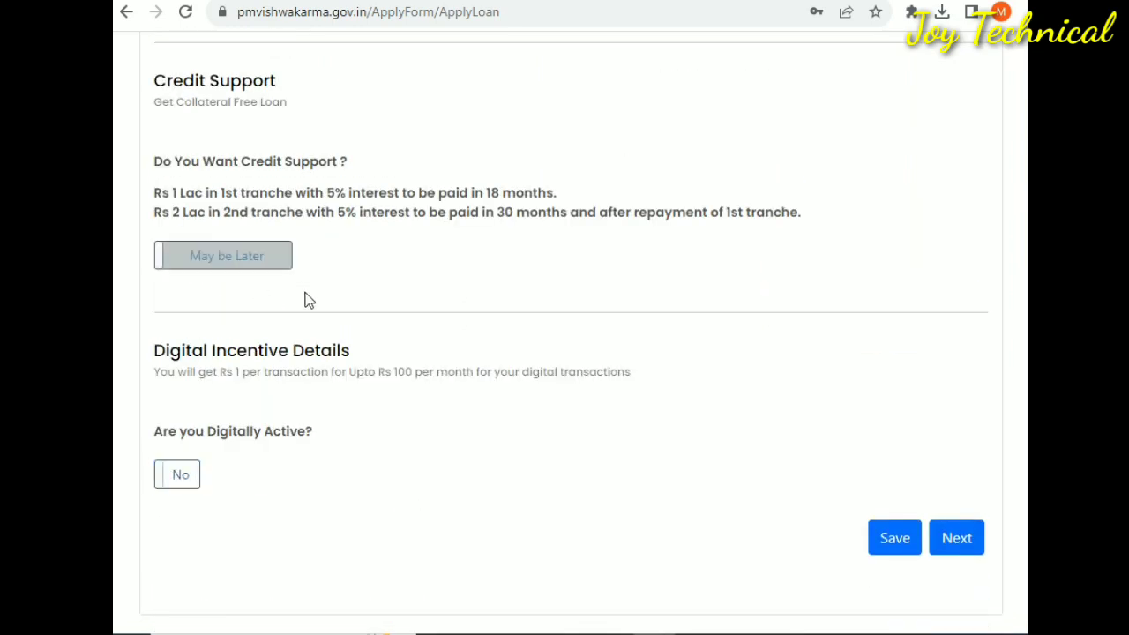
Proceed to the Scheme Benefits Information and view the Marketing Support options.
left_click(964, 551)
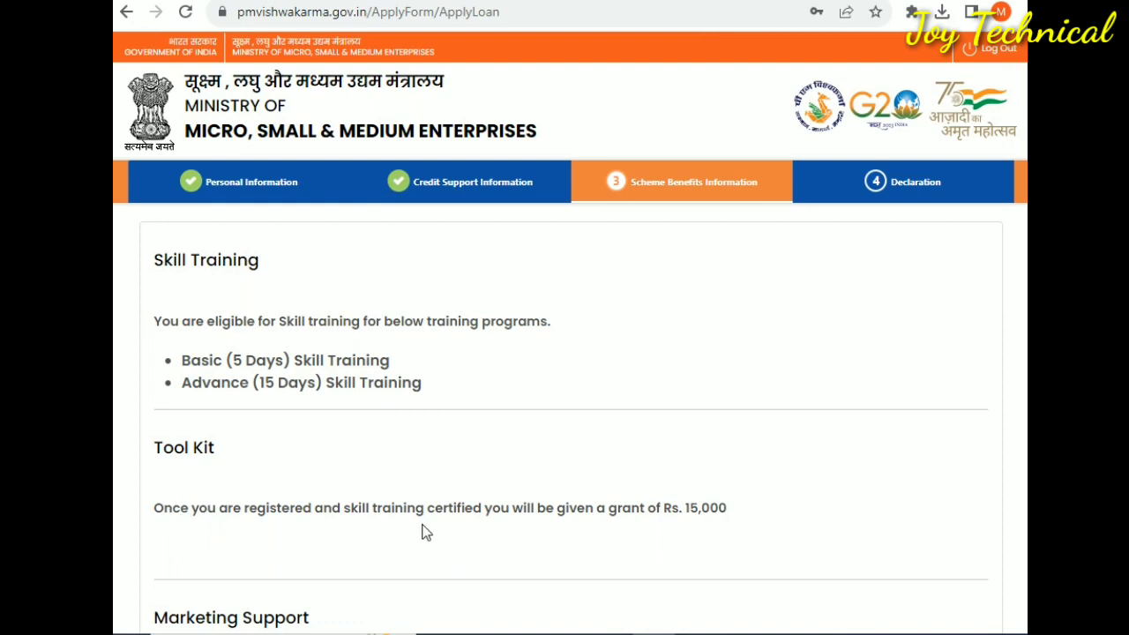
scroll(414, 521, "down", 3)
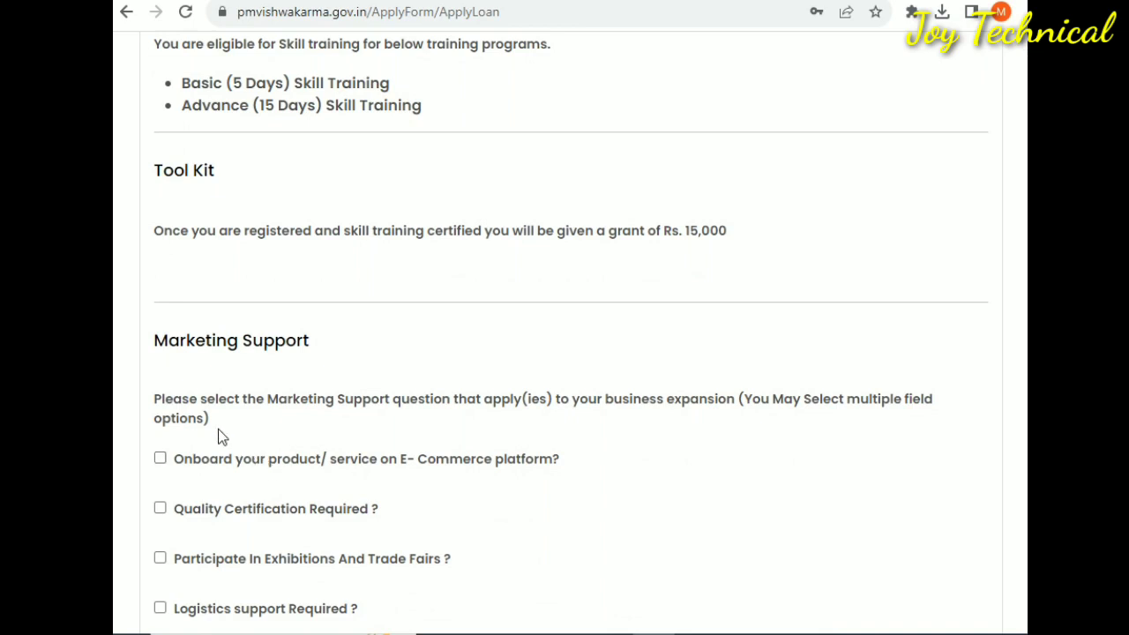
scroll(202, 374, "down", 1)
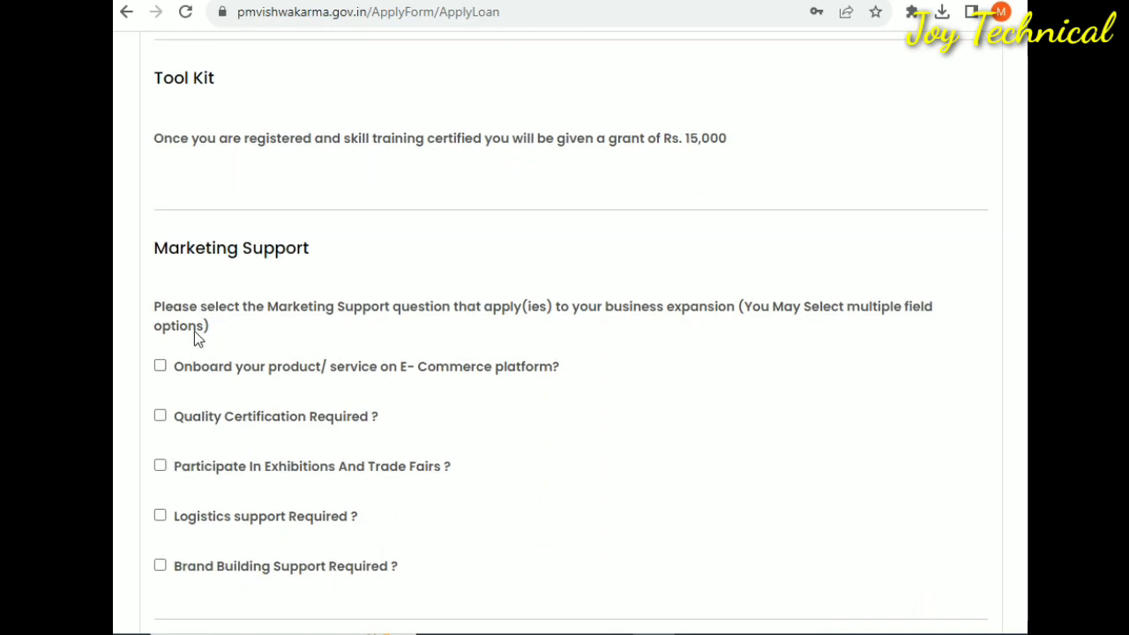